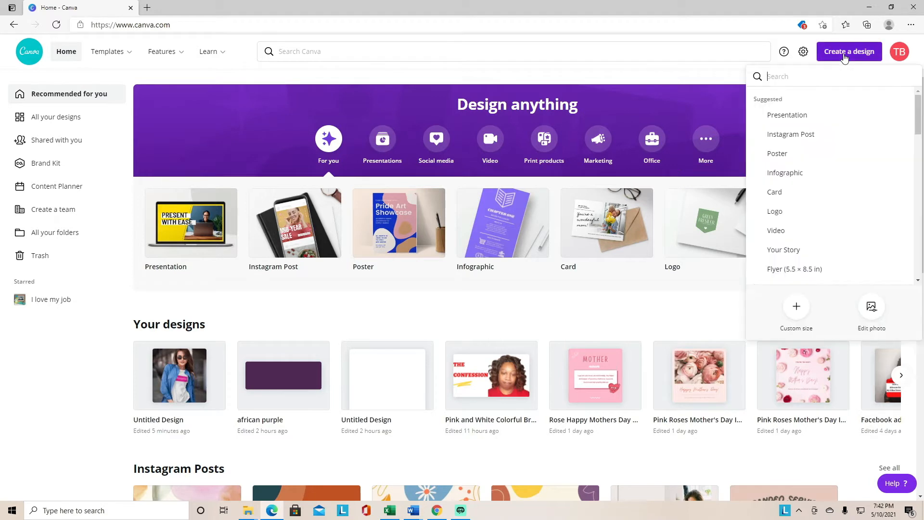
# Step: Create a new design with a custom size of 2000 × 2000 px
pyautogui.click(799, 307)
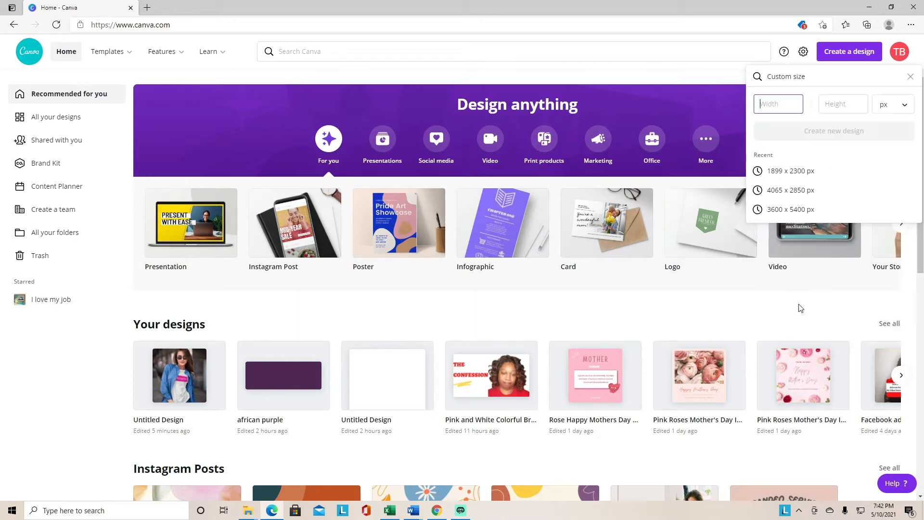
pyautogui.write('2000')
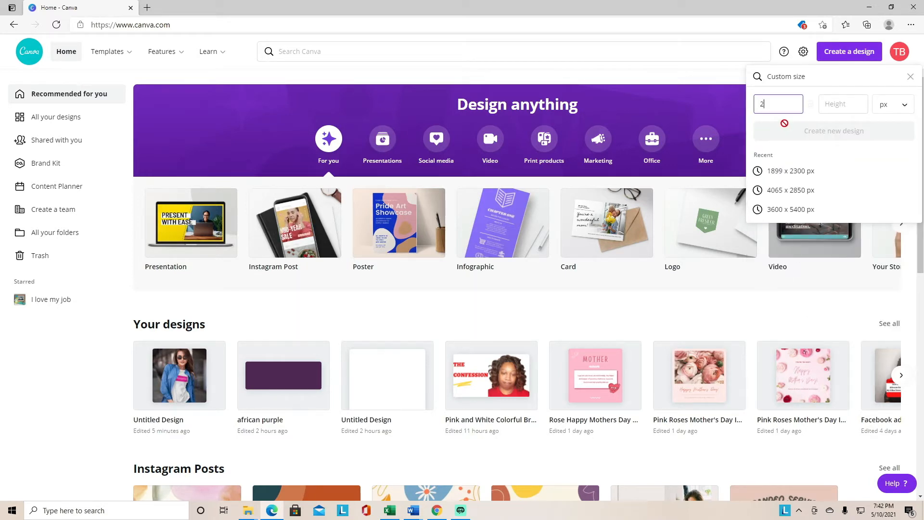
pyautogui.click(853, 106)
pyautogui.write('2000')
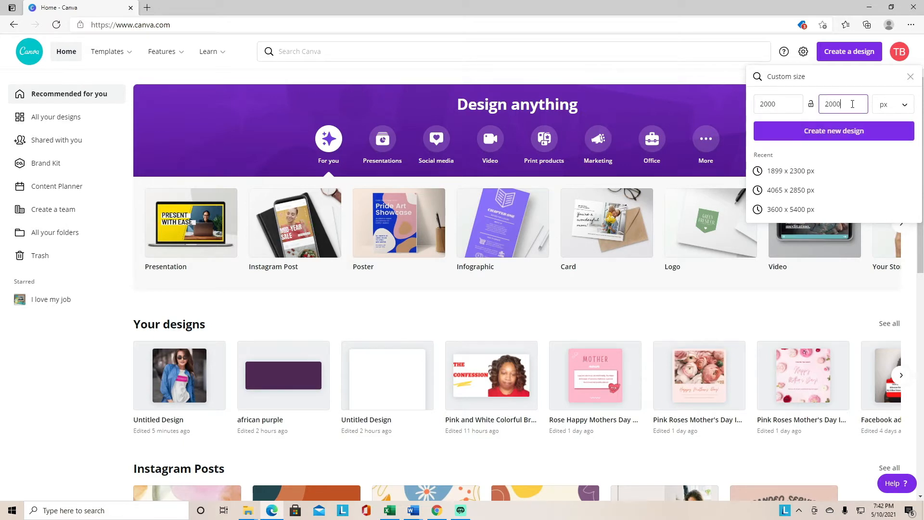
pyautogui.click(851, 135)
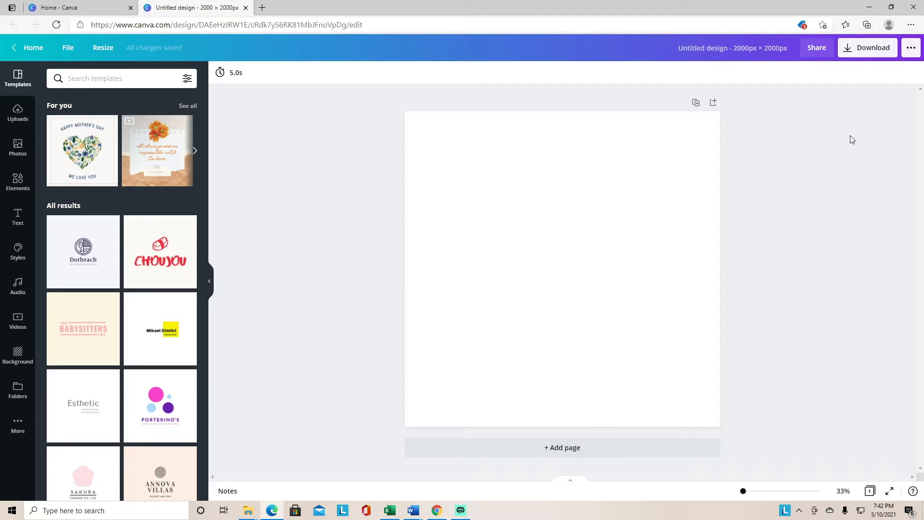
pyautogui.click(150, 81)
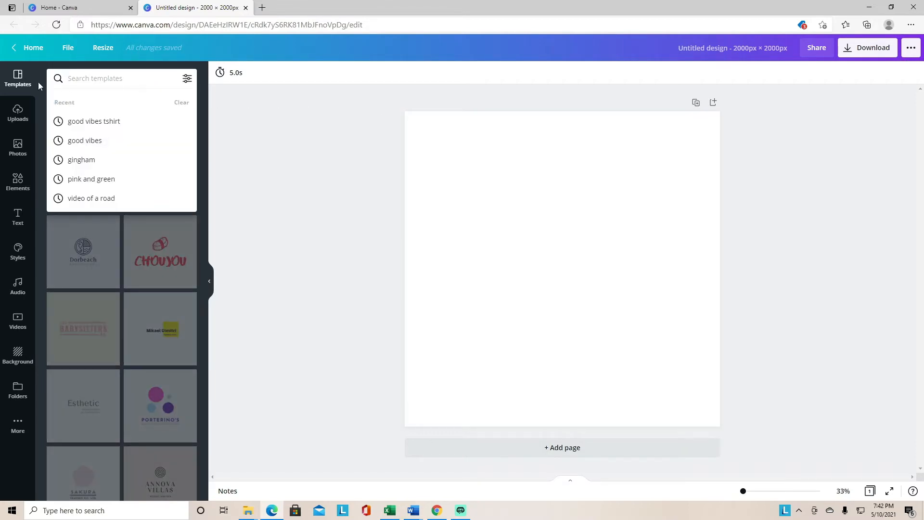
pyautogui.click(20, 85)
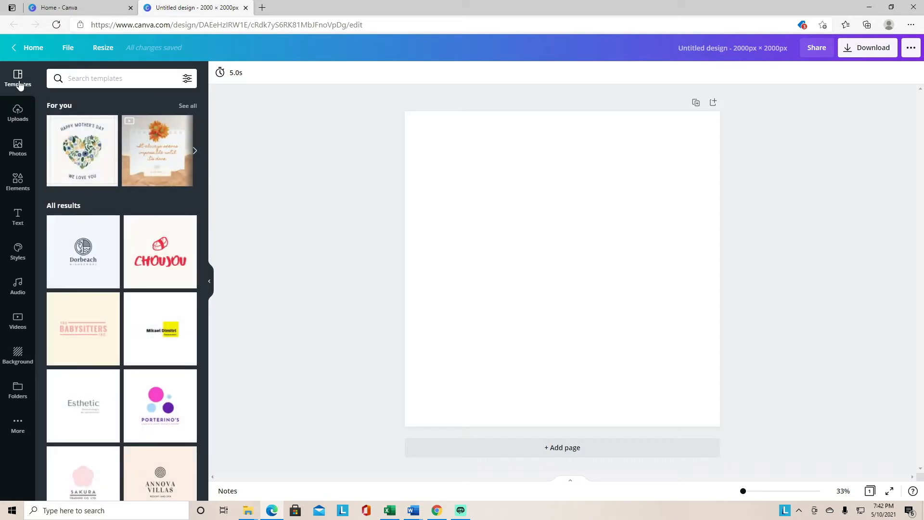
pyautogui.click(66, 76)
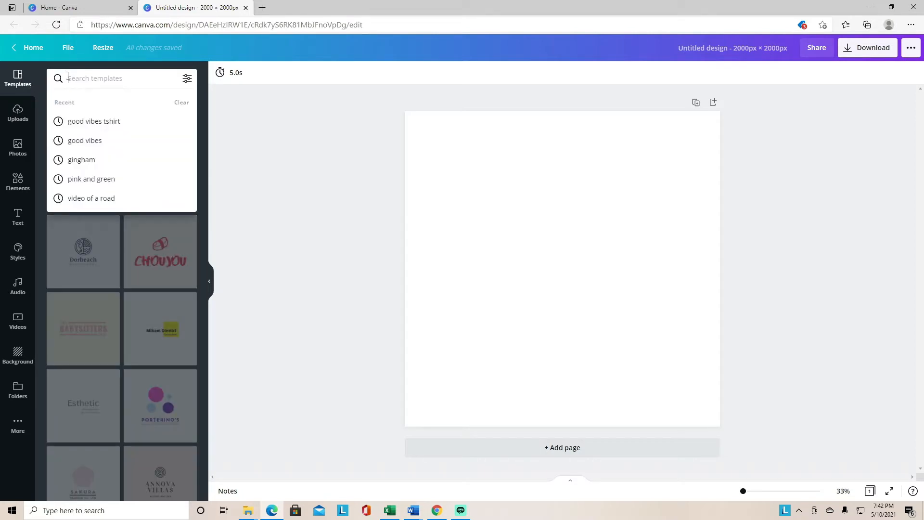
# Step: Search the photo library for "tshirt mock up"
pyautogui.click(18, 145)
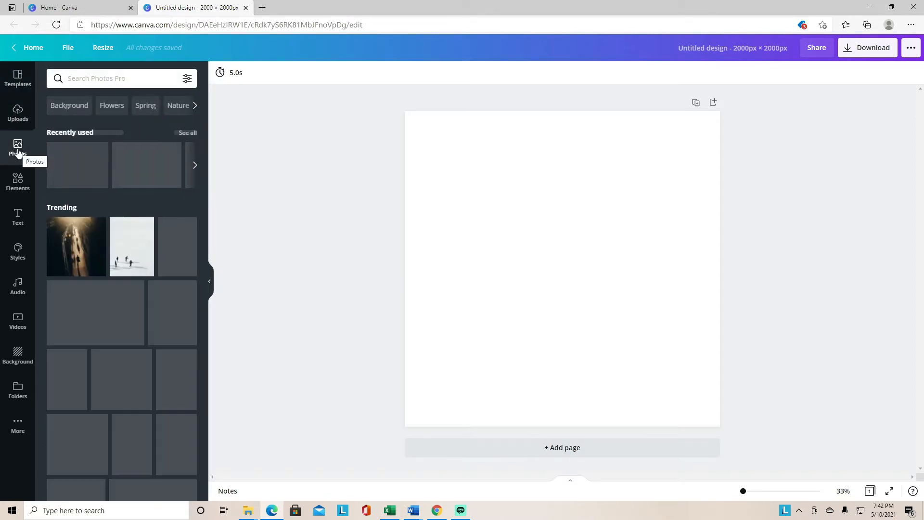
pyautogui.click(81, 77)
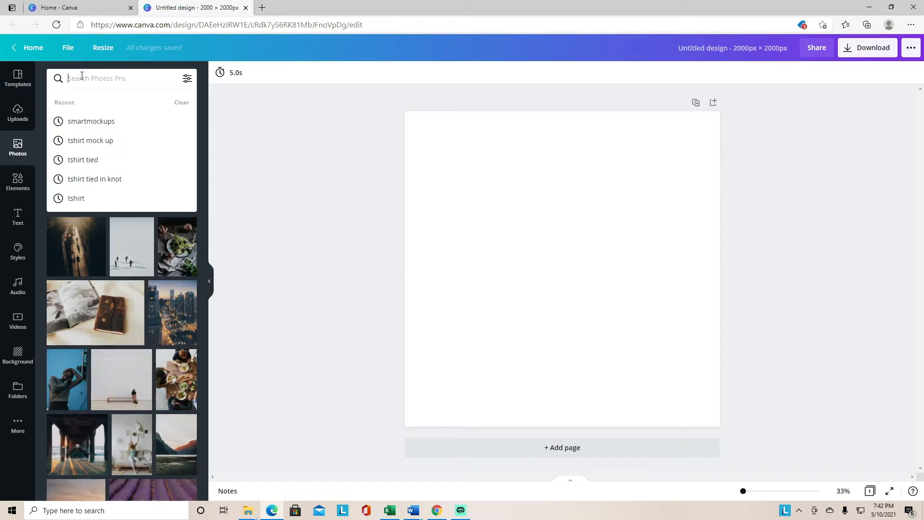
pyautogui.click(85, 142)
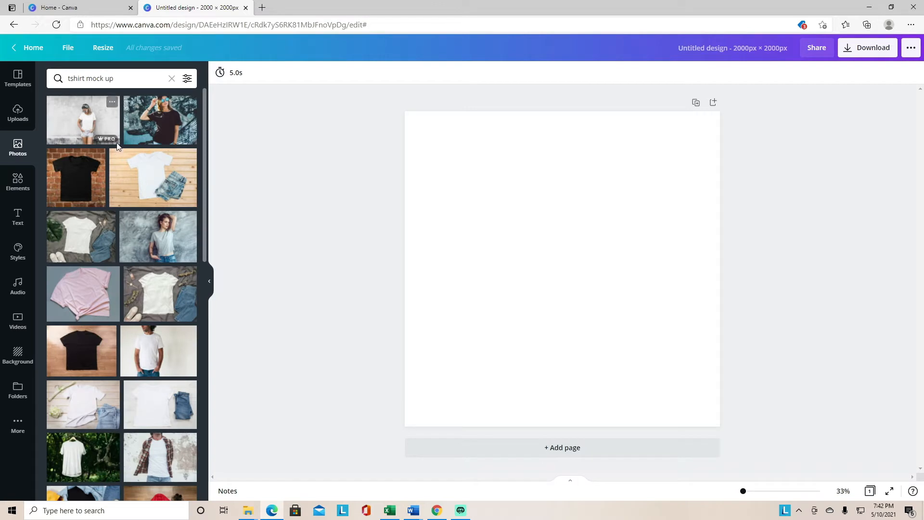
# Step: Add the photo of the black T-shirt on a brick wall and enlarge it to cover the page
pyautogui.click(85, 191)
pyautogui.moveTo(439, 143); pyautogui.dragTo(404, 111)
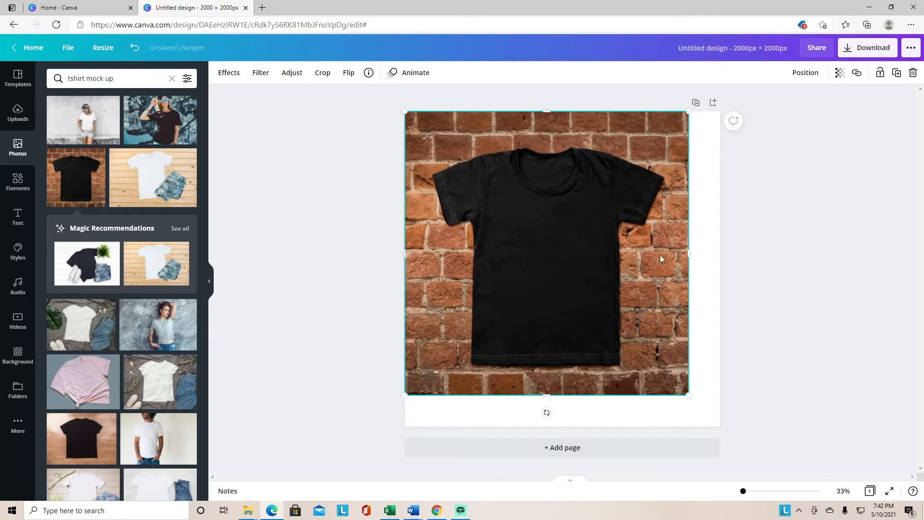
pyautogui.moveTo(689, 395); pyautogui.dragTo(741, 415)
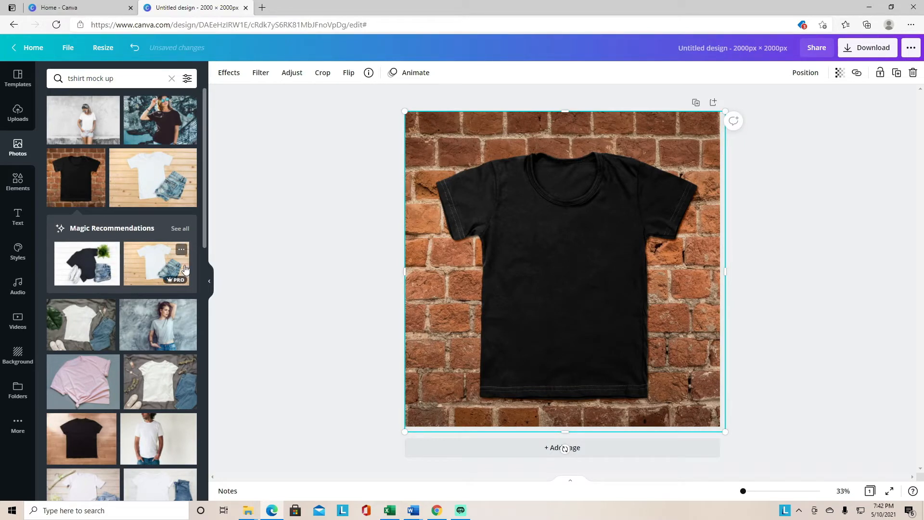
# Step: Add the recommended photo of the white T-shirt with sneakers and jeans, and resize and position it to cover the page
pyautogui.click(181, 229)
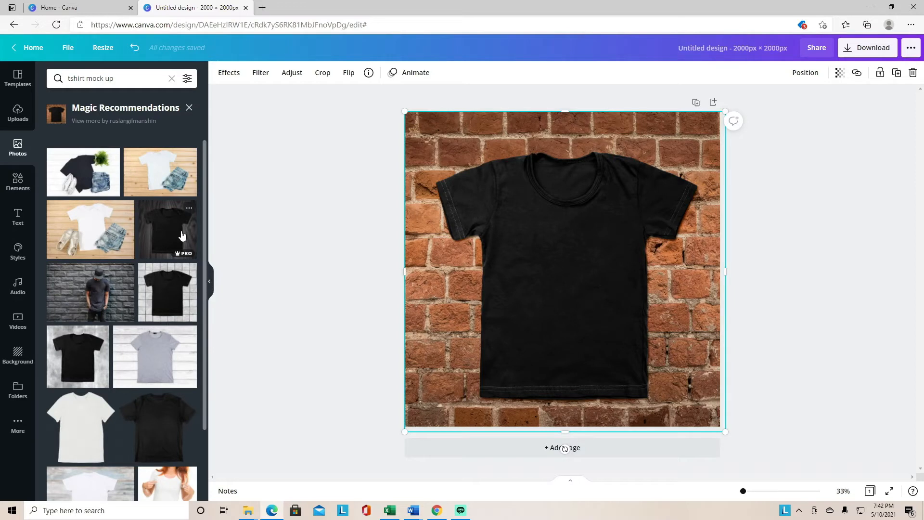
pyautogui.click(97, 233)
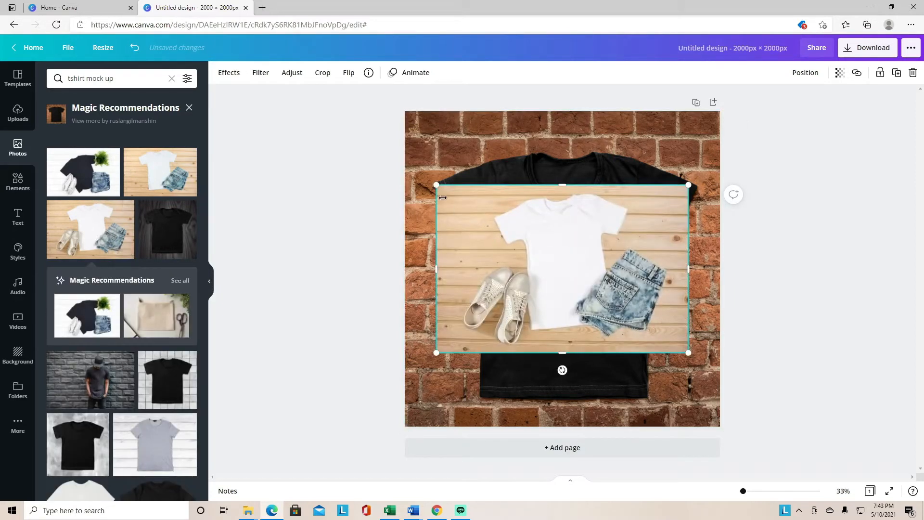
pyautogui.moveTo(436, 186); pyautogui.dragTo(391, 154)
pyautogui.moveTo(689, 155); pyautogui.dragTo(755, 109)
pyautogui.moveTo(572, 360); pyautogui.dragTo(571, 429)
pyautogui.moveTo(606, 350); pyautogui.dragTo(582, 354)
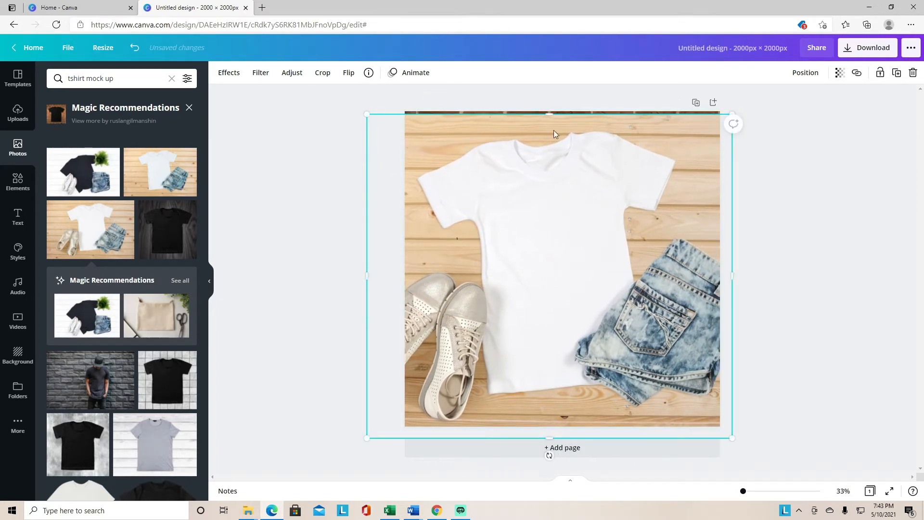
pyautogui.moveTo(368, 437); pyautogui.dragTo(387, 420)
pyautogui.moveTo(560, 421); pyautogui.dragTo(561, 427)
pyautogui.moveTo(563, 109); pyautogui.dragTo(562, 111)
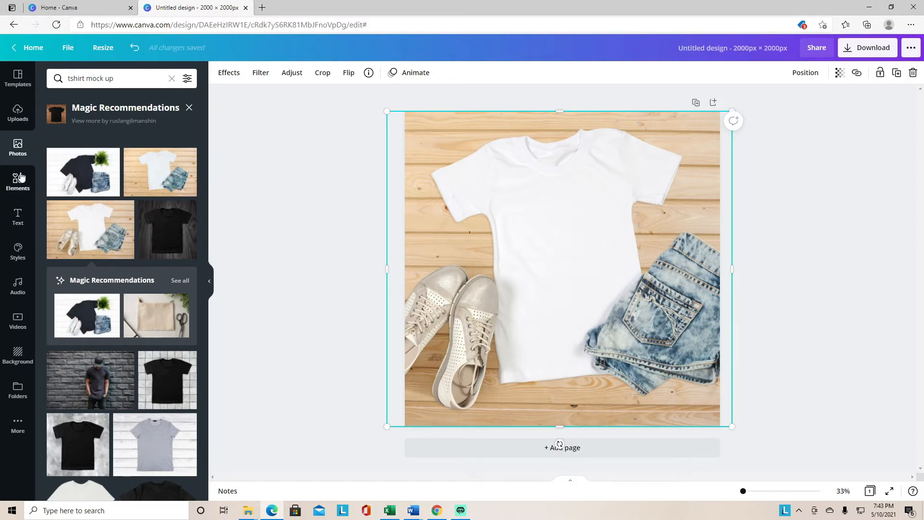
# Step: Add the uploaded "KINDA classy kinda hood" graphic, shrink it and place it on the chest of the white T-shirt
pyautogui.click(21, 125)
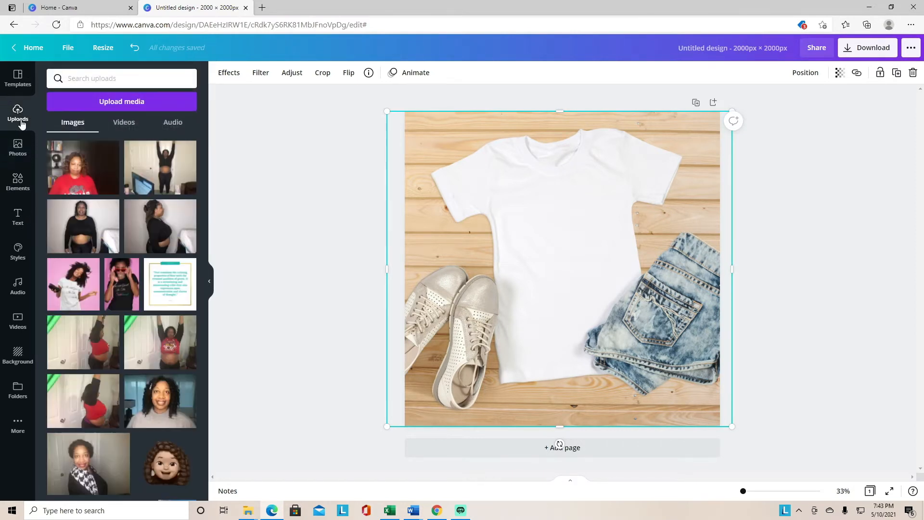
pyautogui.scroll(-3, 158, 313)
pyautogui.scroll(-10, 158, 313)
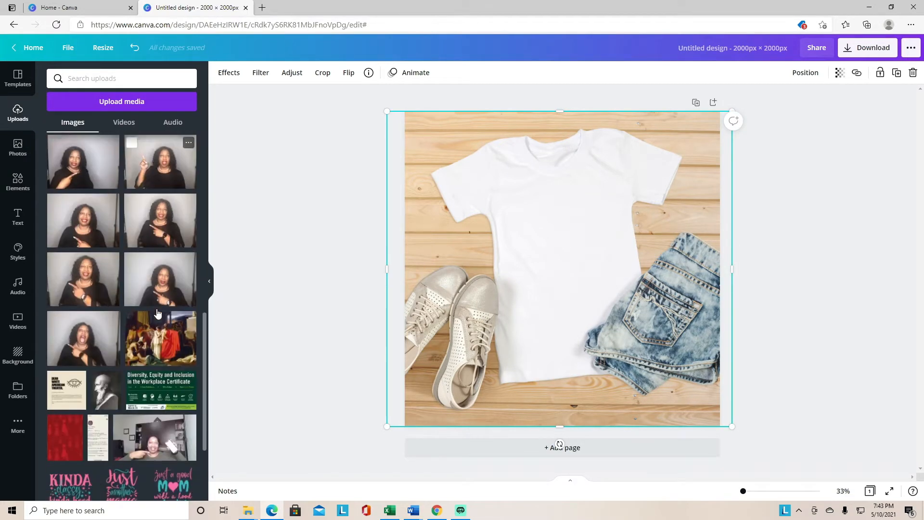
pyautogui.scroll(1, 158, 313)
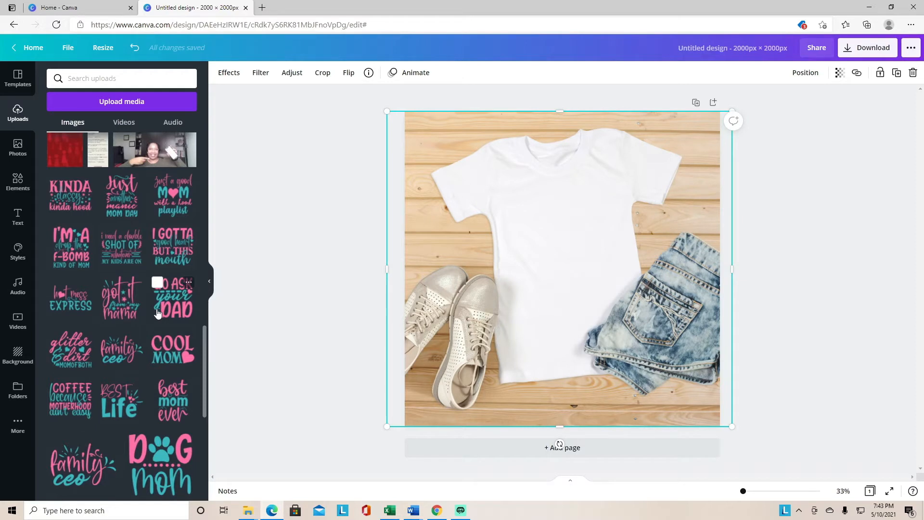
pyautogui.click(74, 208)
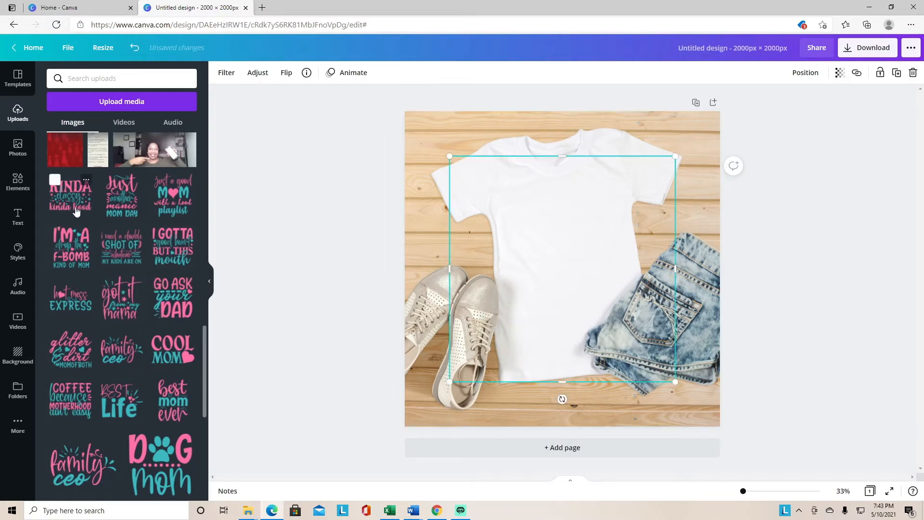
pyautogui.moveTo(448, 382); pyautogui.dragTo(573, 262)
pyautogui.moveTo(614, 218); pyautogui.dragTo(563, 240)
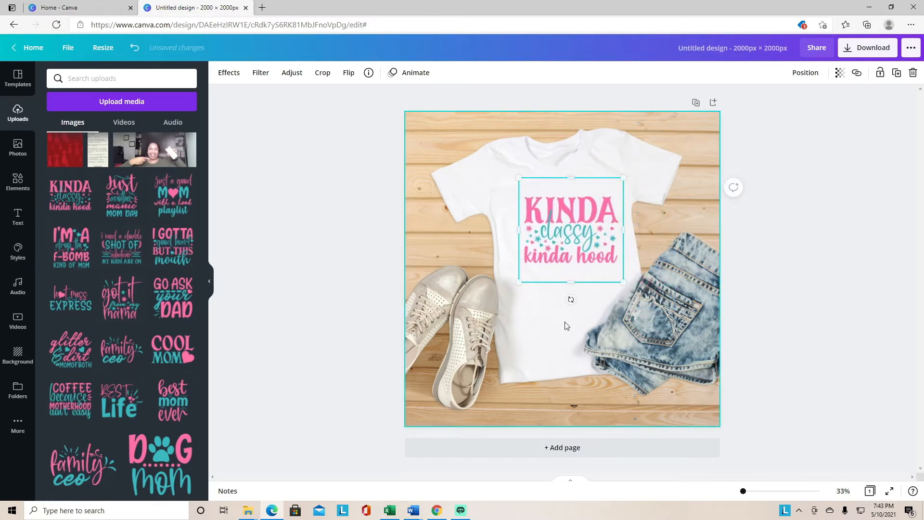
# Step: Rotate the "KINDA classy kinda hood" graphic slightly counterclockwise and adjust its position to follow the tilt of the T-shirt
pyautogui.click(567, 326)
pyautogui.click(580, 278)
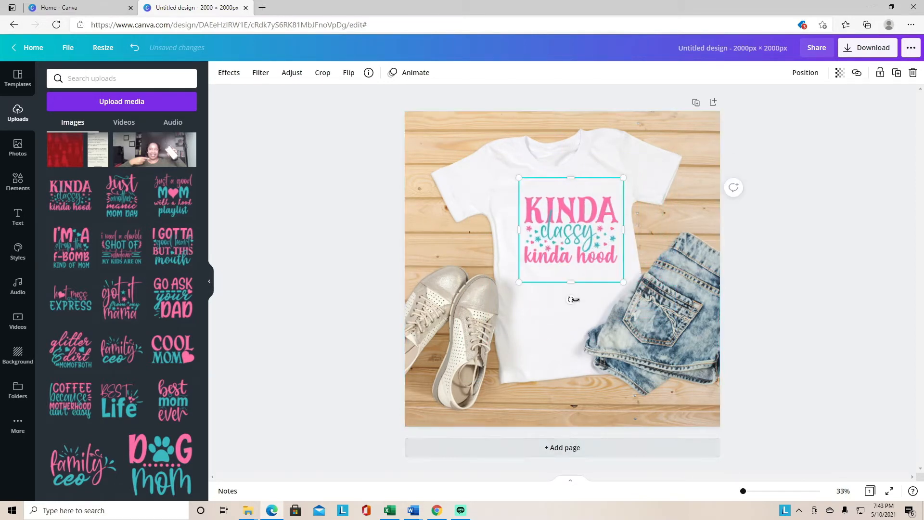
pyautogui.moveTo(573, 298); pyautogui.dragTo(578, 291)
pyautogui.click(577, 298)
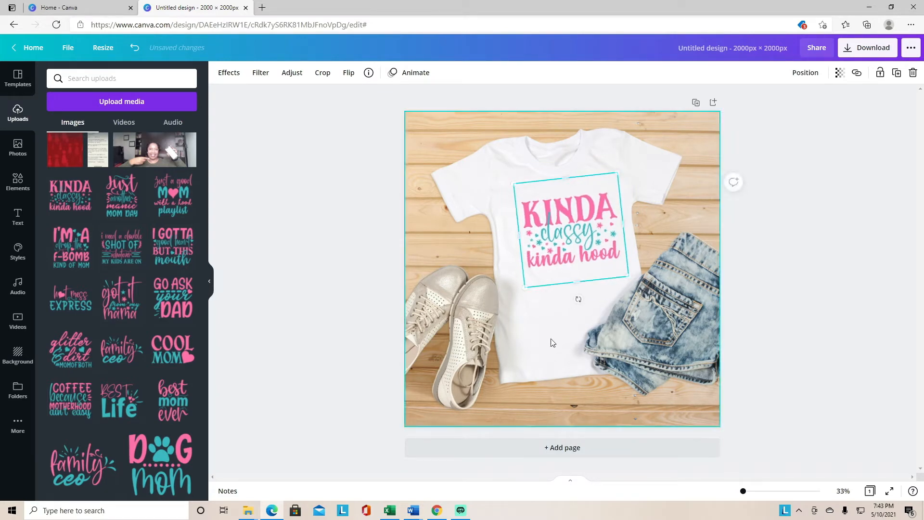
pyautogui.click(589, 215)
pyautogui.click(613, 414)
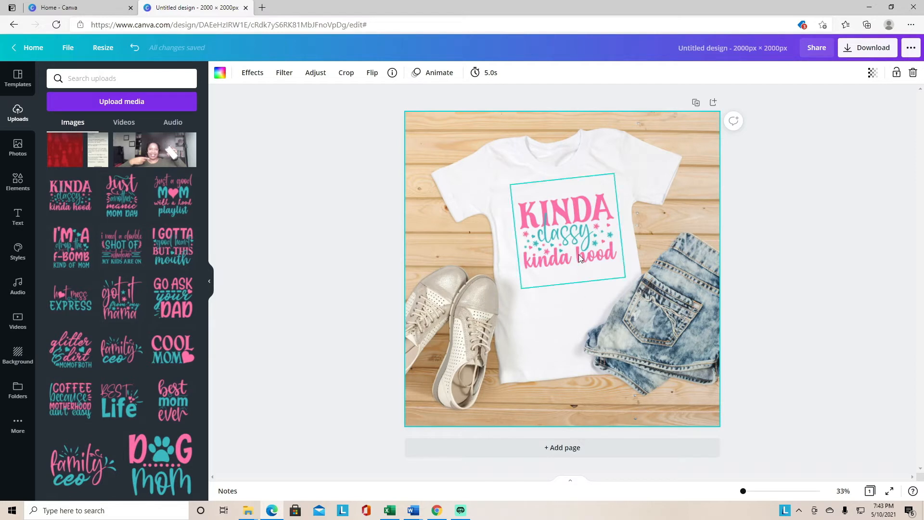
pyautogui.click(577, 268)
pyautogui.moveTo(576, 300); pyautogui.dragTo(579, 303)
pyautogui.click(632, 376)
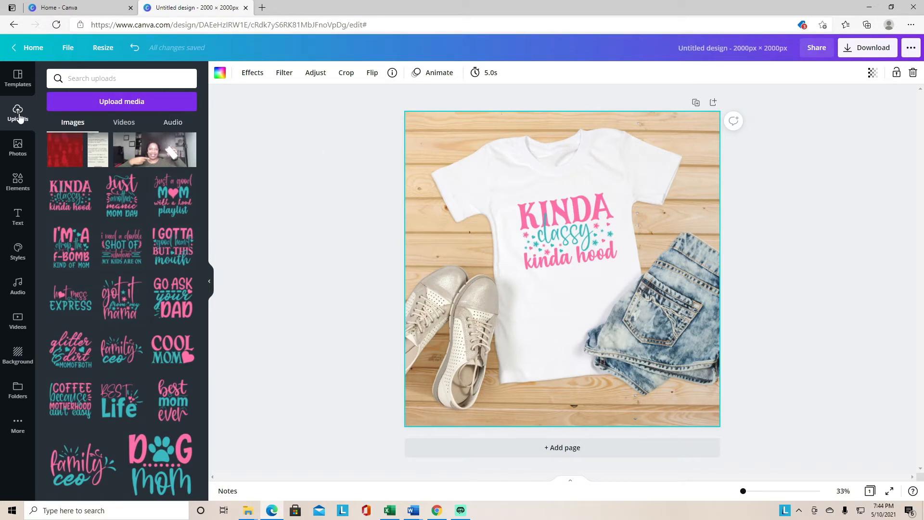
# Step: Add the recommended photo of the beige zipper pouch with scissors and enlarge it toward the page's upper-left corner
pyautogui.click(18, 147)
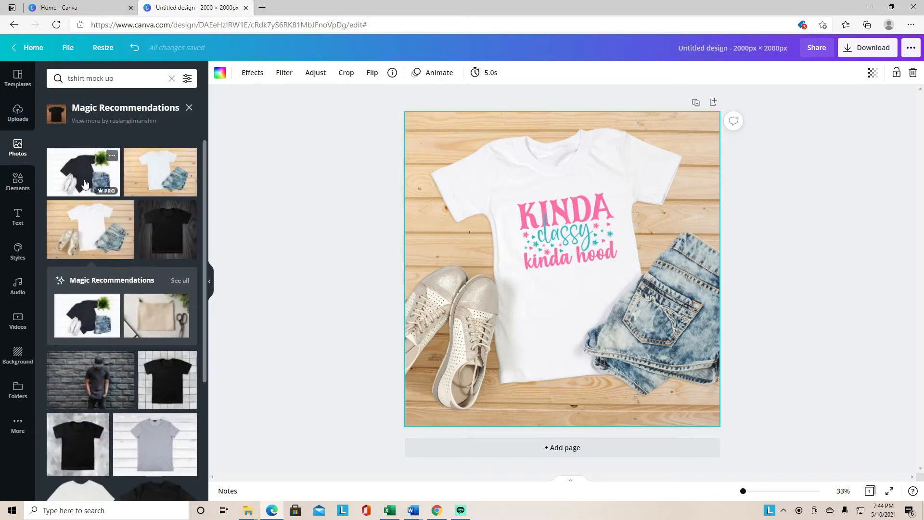
pyautogui.click(158, 323)
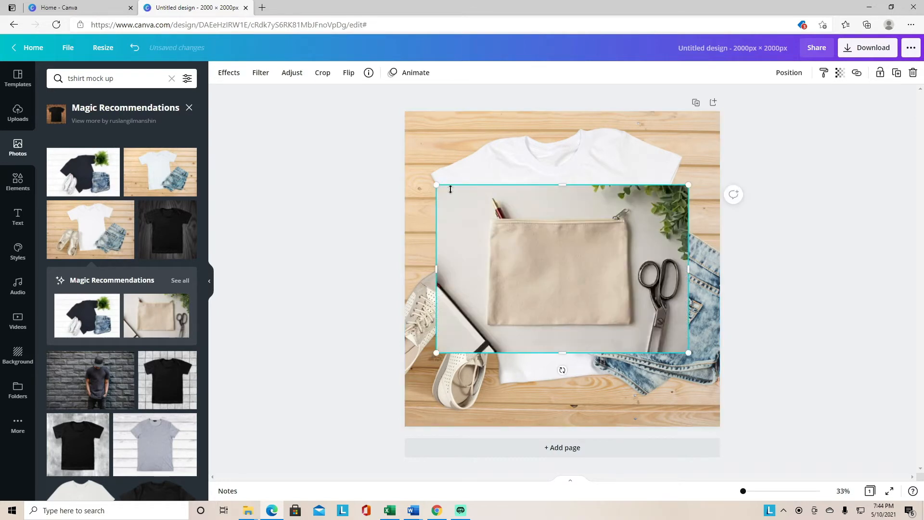
pyautogui.moveTo(436, 184); pyautogui.dragTo(430, 124)
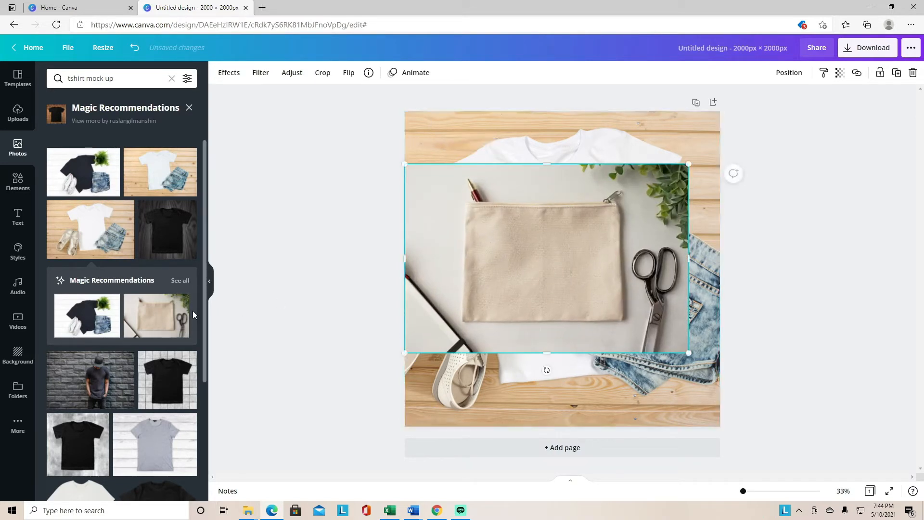
# Step: Add the bedroom photo with the blank picture frame from the full recommendations and browse the remaining mockup photos
pyautogui.click(182, 281)
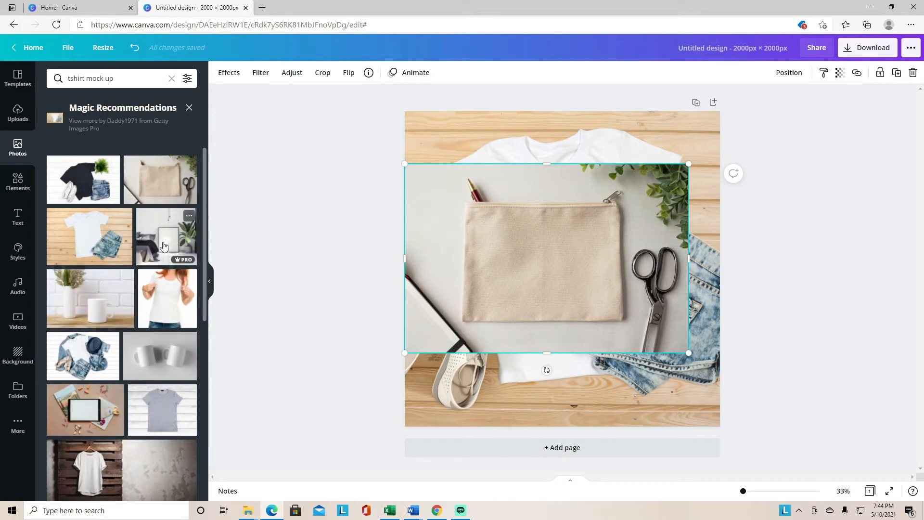
pyautogui.moveTo(163, 246); pyautogui.dragTo(568, 286)
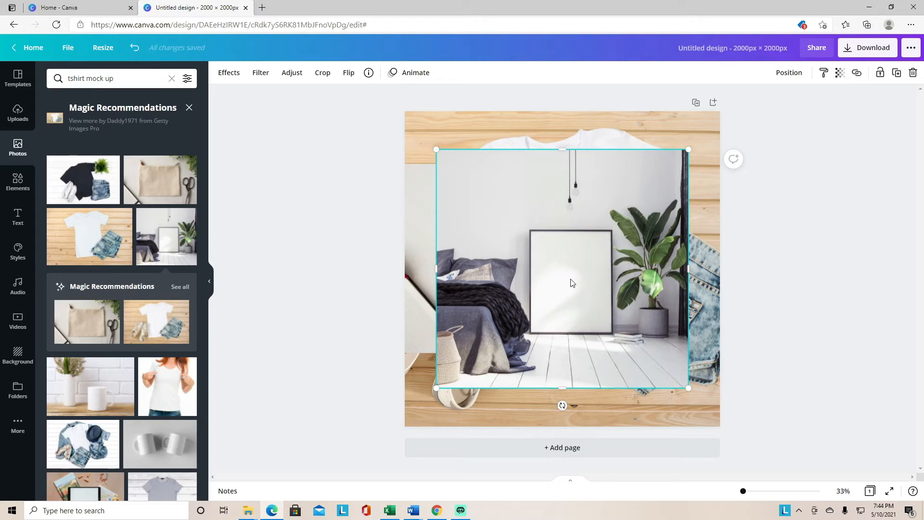
pyautogui.scroll(-5, 149, 371)
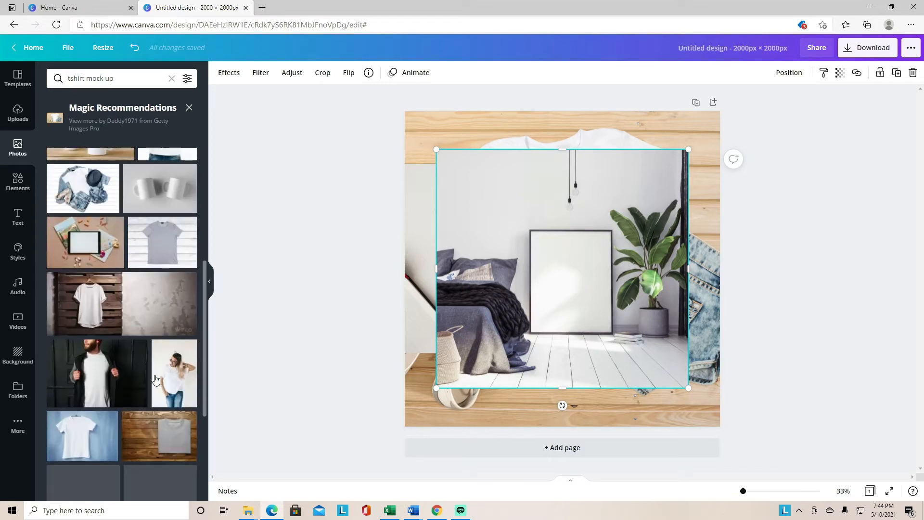
pyautogui.scroll(-2, 155, 380)
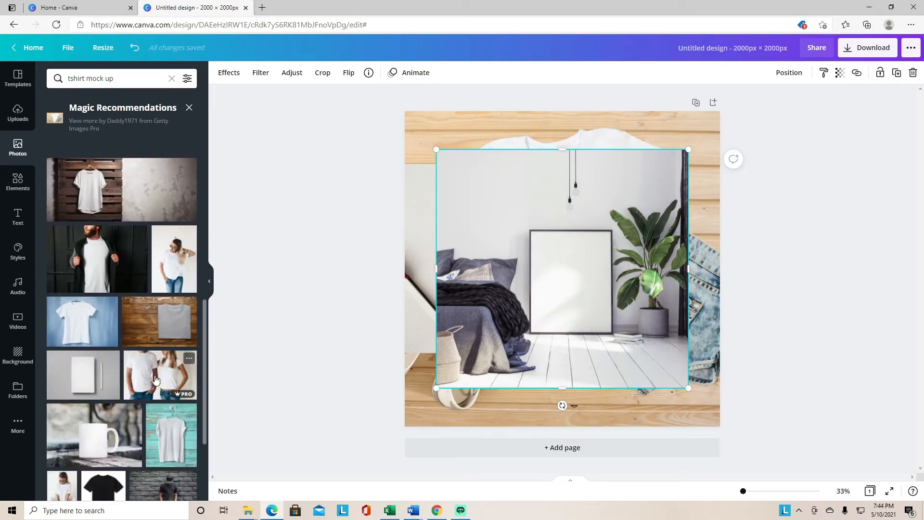
pyautogui.scroll(-3, 154, 381)
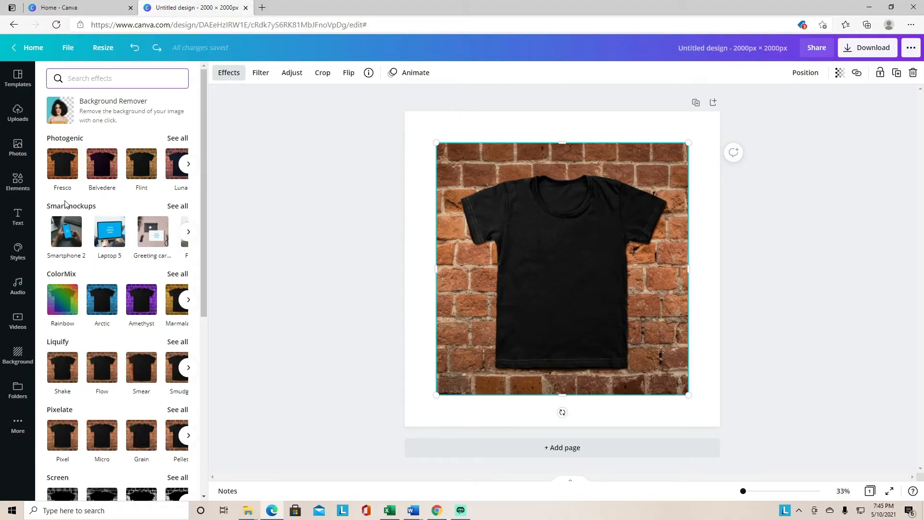
# Step: Show all Smartmockups effects for the black T-shirt photo and choose the Smartphone 2 mockup
pyautogui.click(184, 208)
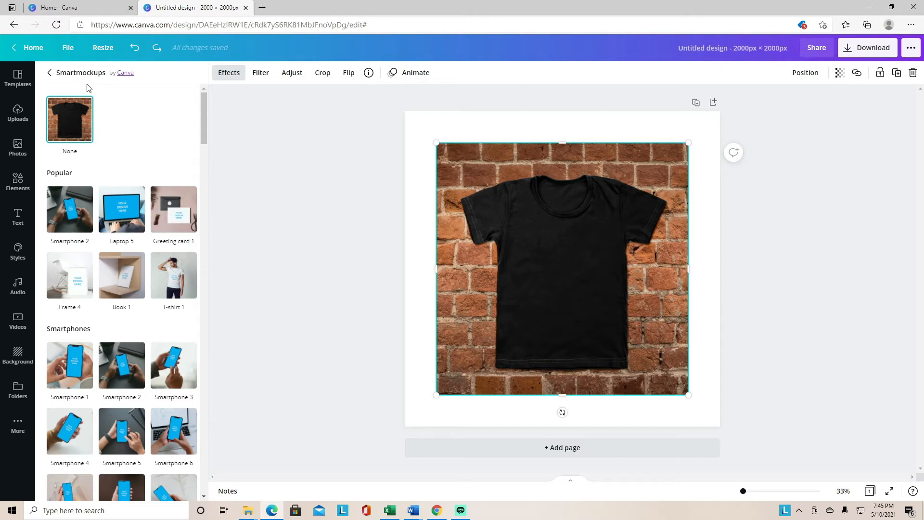
pyautogui.click(75, 223)
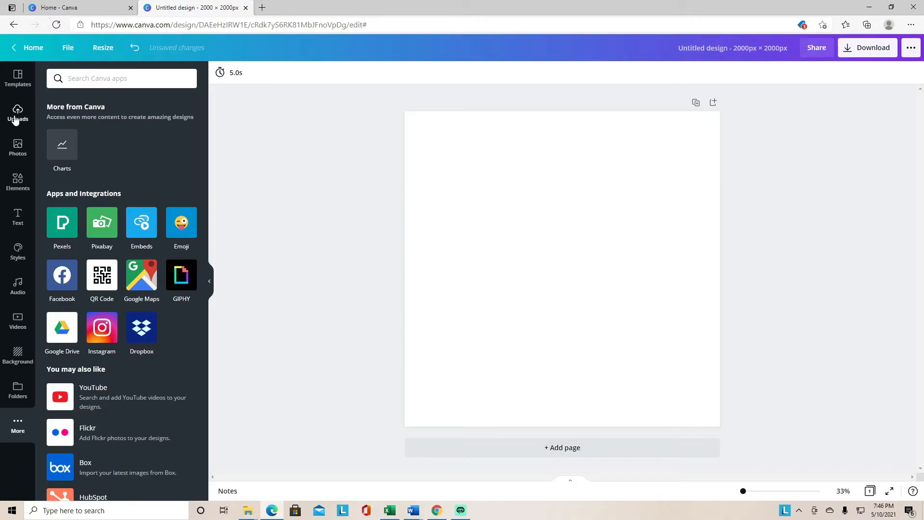
# Step: Add the uploaded "family ceo" graphic to the center of the blank page and select it
pyautogui.click(18, 113)
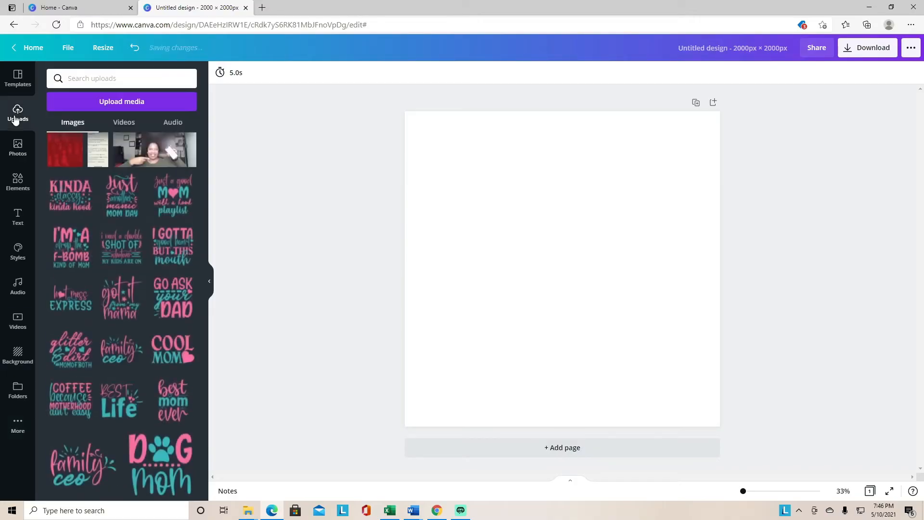
pyautogui.scroll(-3, 126, 308)
pyautogui.click(127, 308)
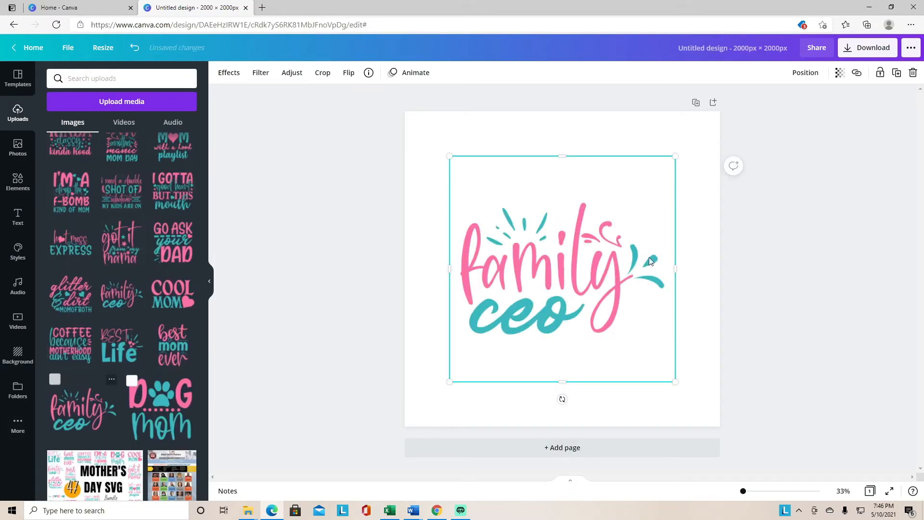
pyautogui.click(567, 140)
pyautogui.click(562, 246)
# Step: Show all Smartmockups effects for the "family ceo" graphic and examine the mockup categories from smartphones through clothing to mugs
pyautogui.click(229, 73)
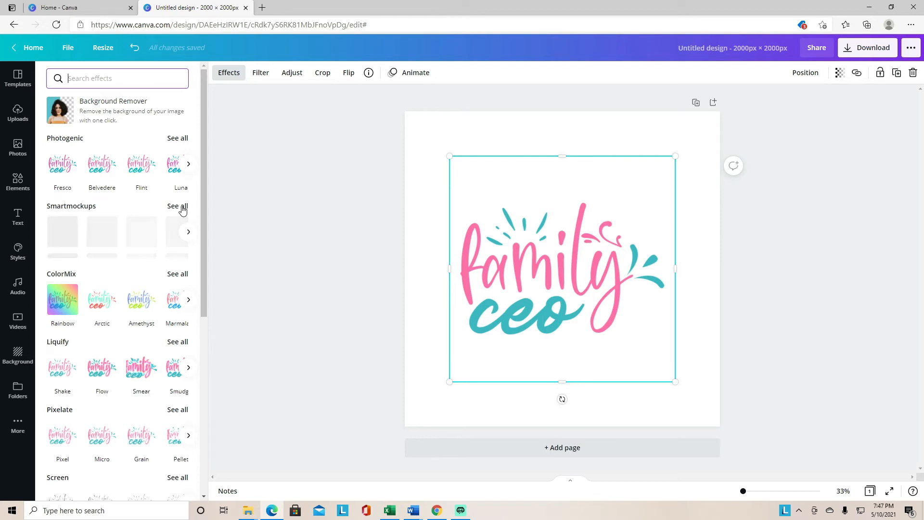
pyautogui.click(177, 206)
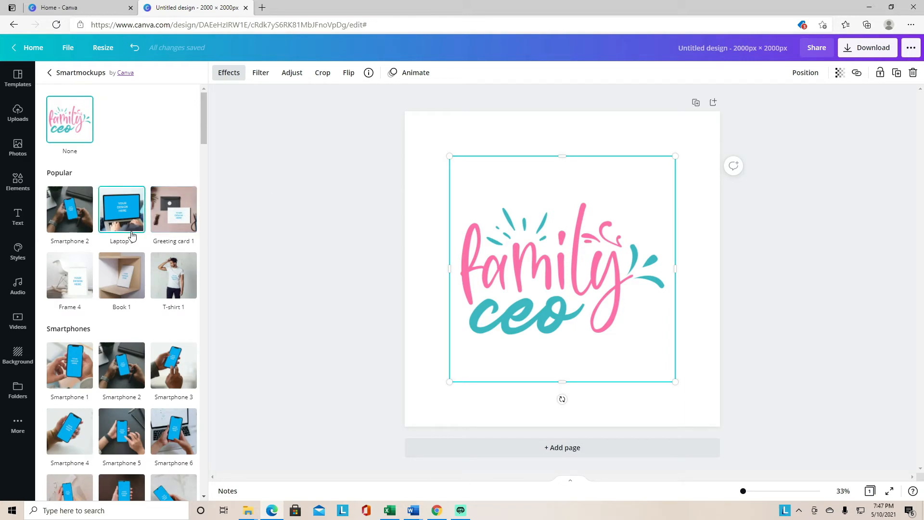
pyautogui.scroll(-5, 128, 271)
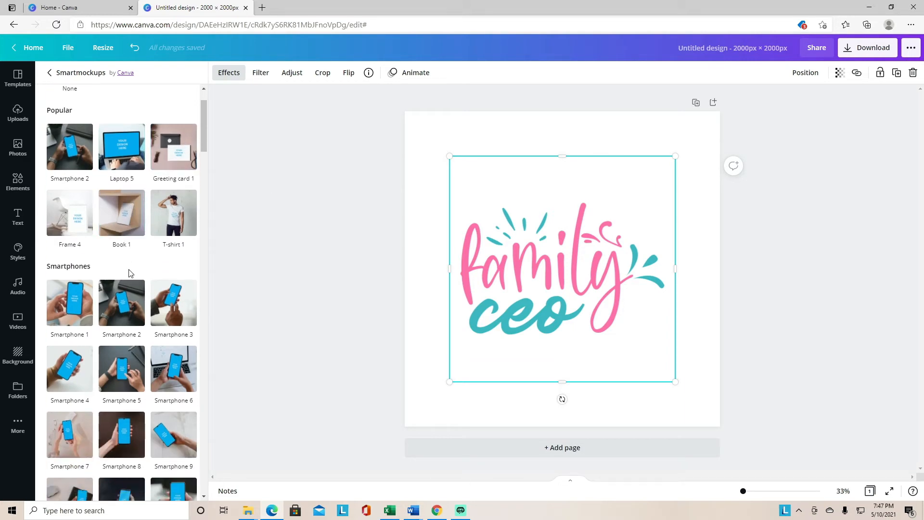
pyautogui.scroll(5, 128, 271)
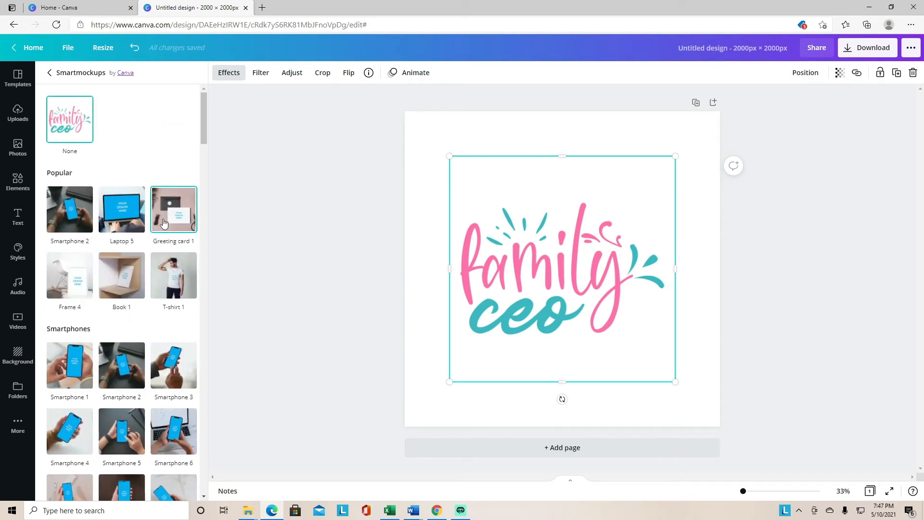
pyautogui.scroll(-4, 124, 232)
pyautogui.scroll(-4, 125, 233)
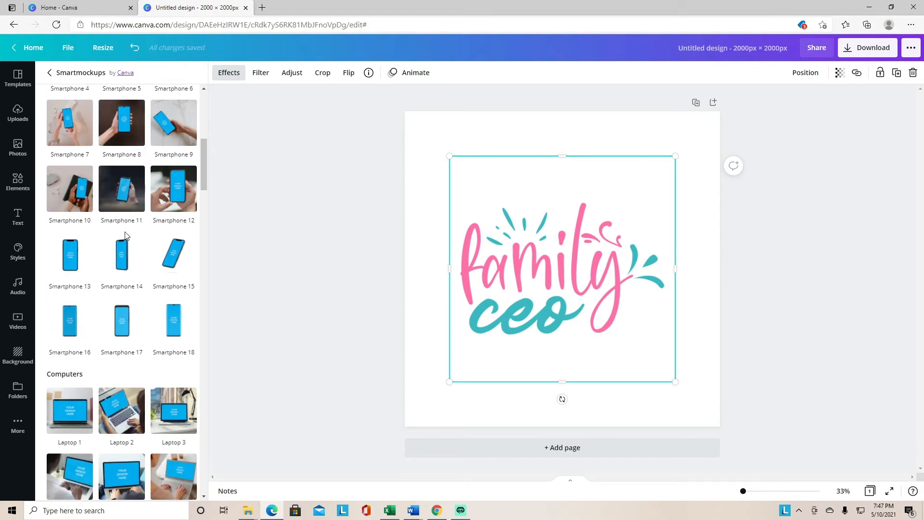
pyautogui.scroll(-5, 125, 235)
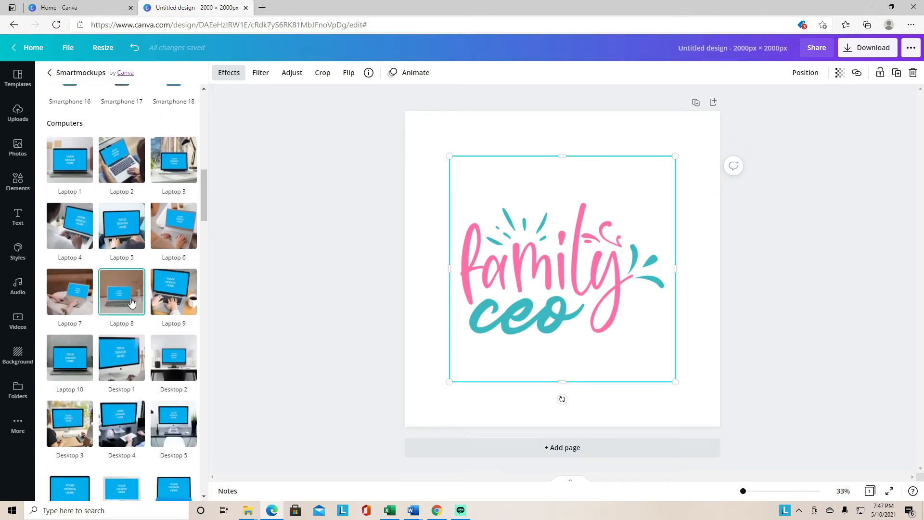
pyautogui.scroll(-9, 132, 301)
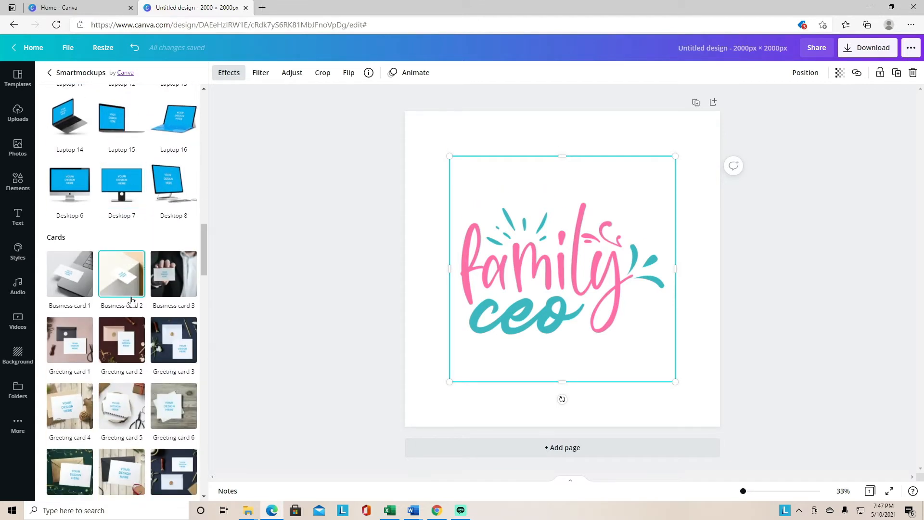
pyautogui.scroll(-3, 130, 300)
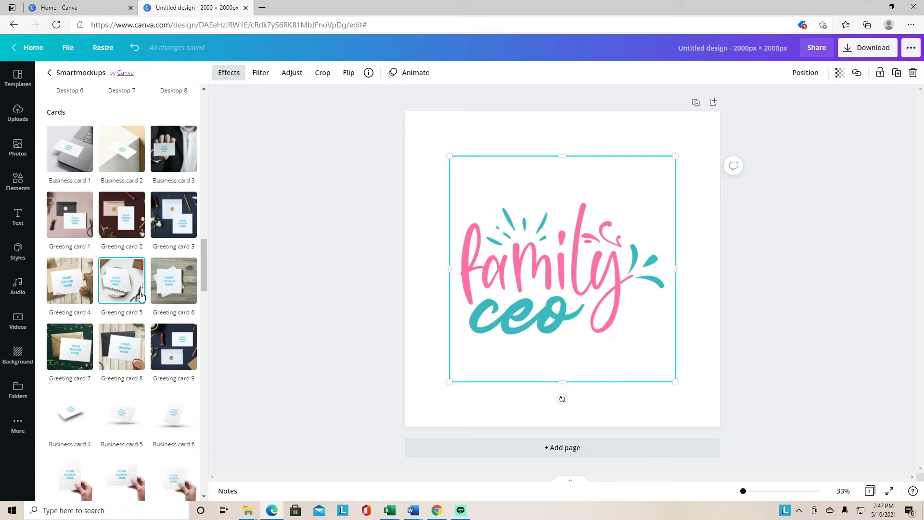
pyautogui.scroll(-7, 168, 291)
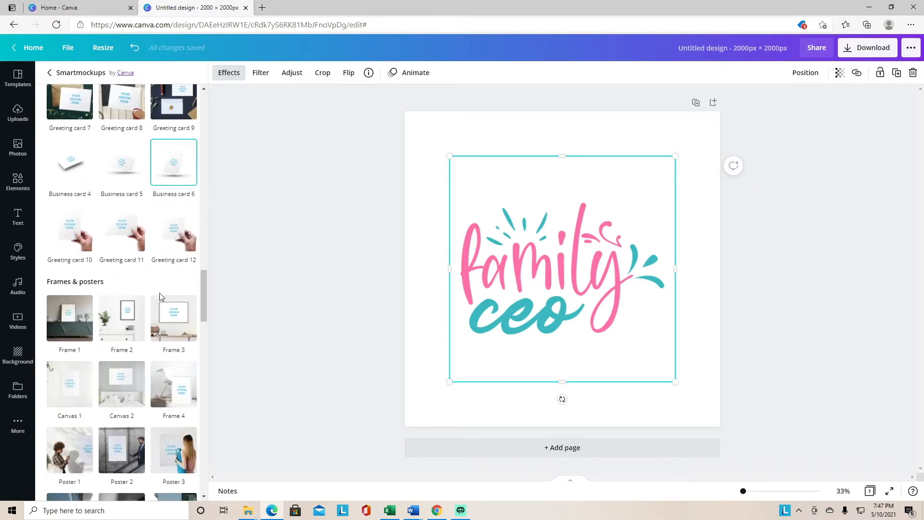
pyautogui.scroll(-1, 160, 296)
pyautogui.scroll(-3, 160, 296)
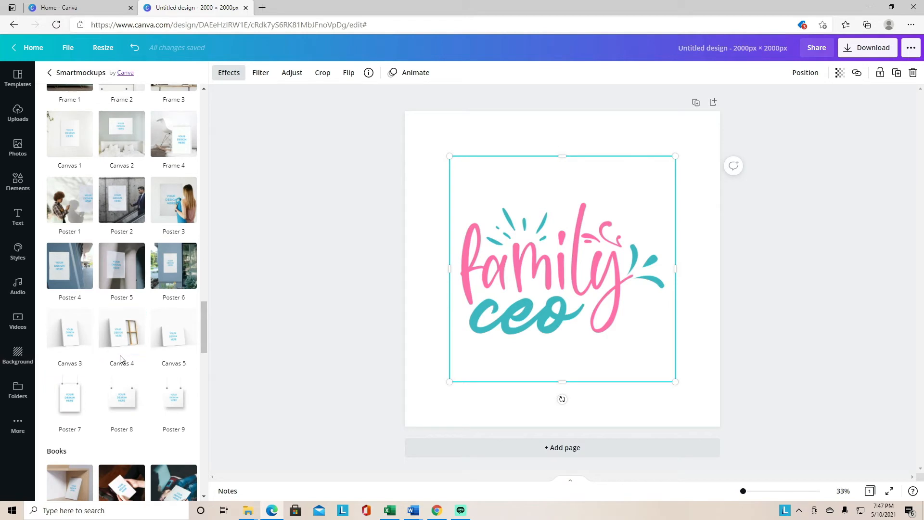
pyautogui.scroll(-4, 121, 360)
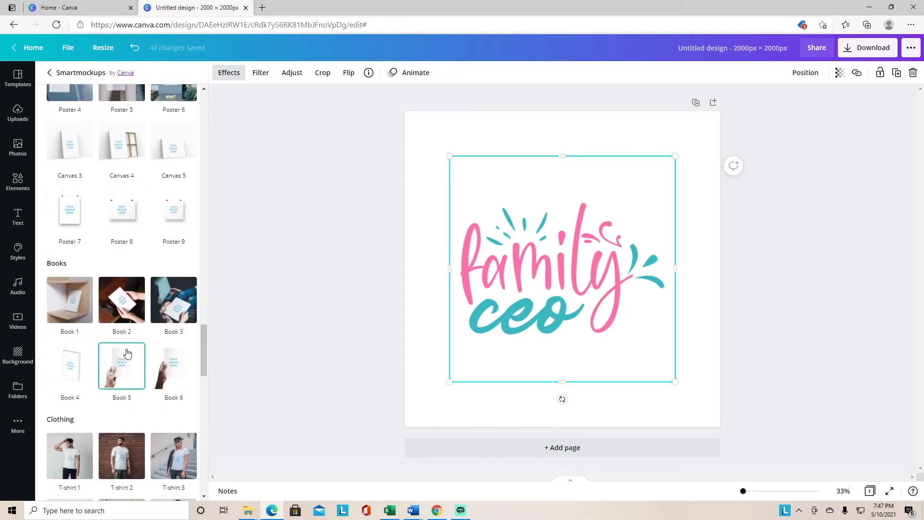
pyautogui.scroll(-5, 127, 354)
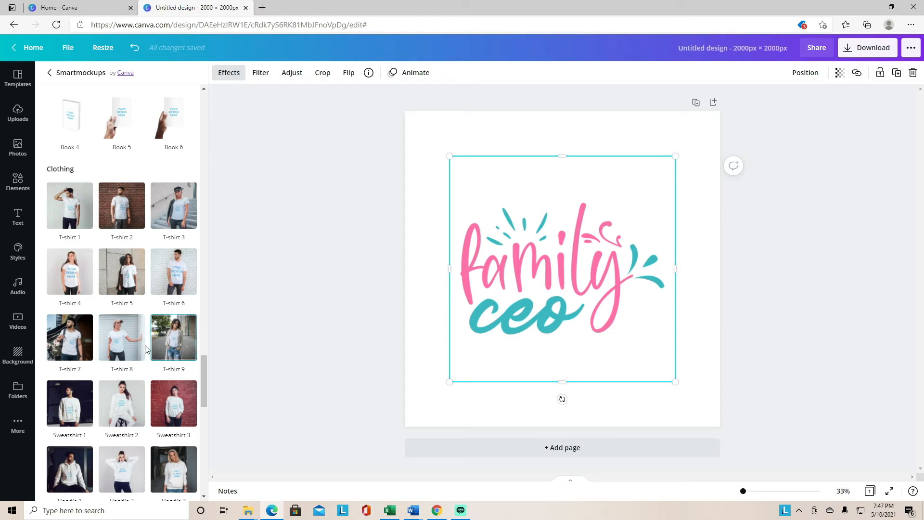
pyautogui.scroll(-1, 143, 353)
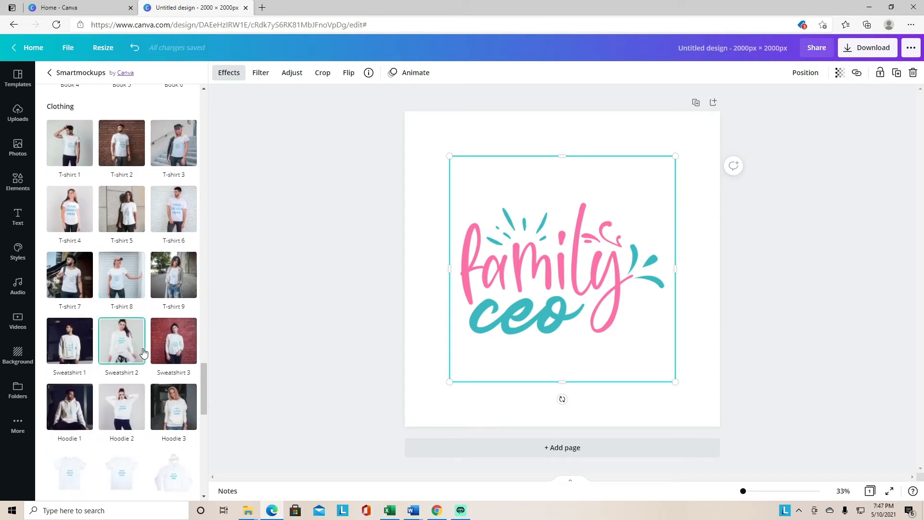
pyautogui.scroll(-2, 136, 356)
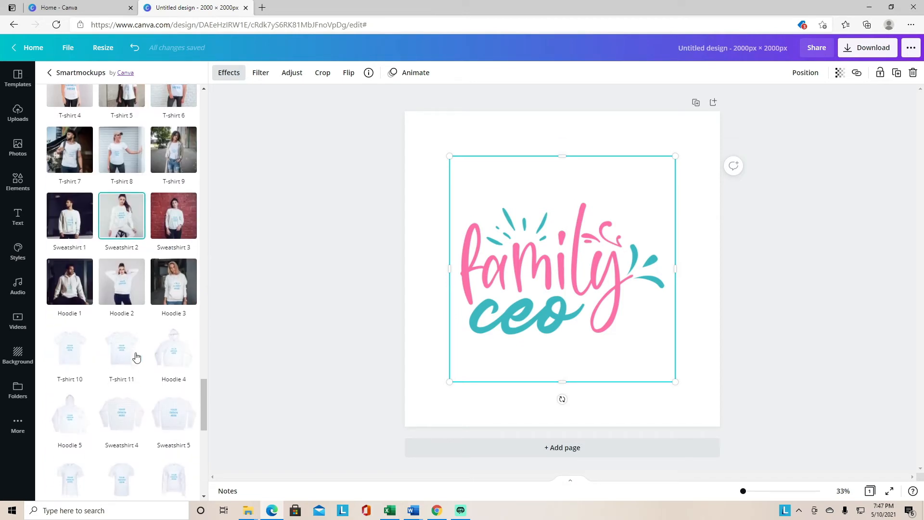
pyautogui.scroll(-5, 136, 356)
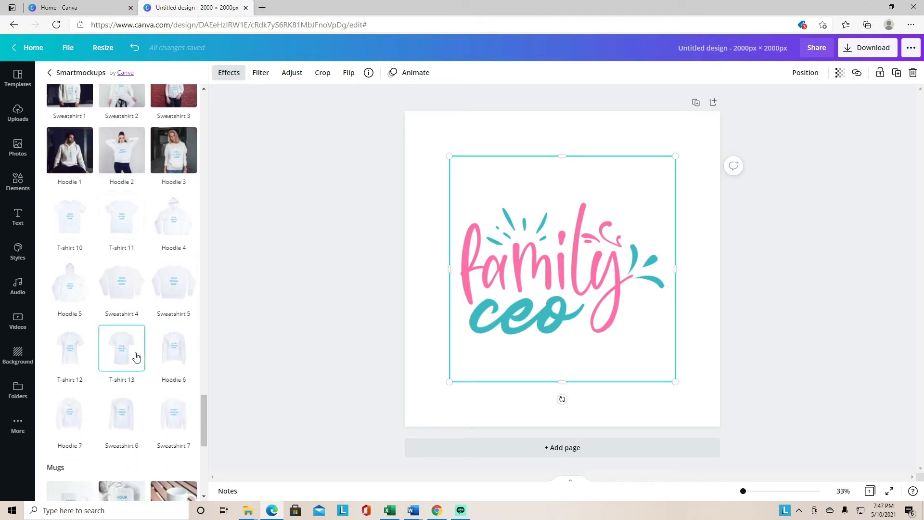
pyautogui.scroll(-3, 136, 356)
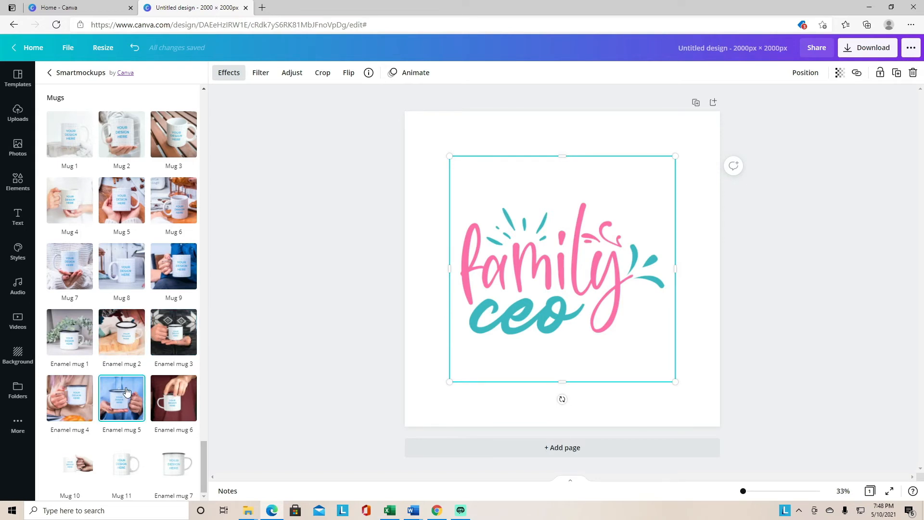
pyautogui.scroll(2, 126, 390)
pyautogui.scroll(2, 126, 390)
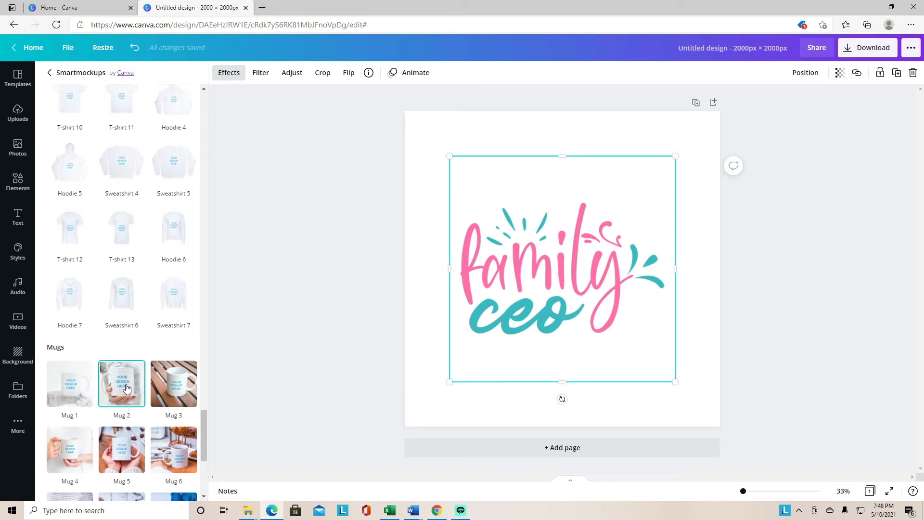
pyautogui.scroll(1, 127, 388)
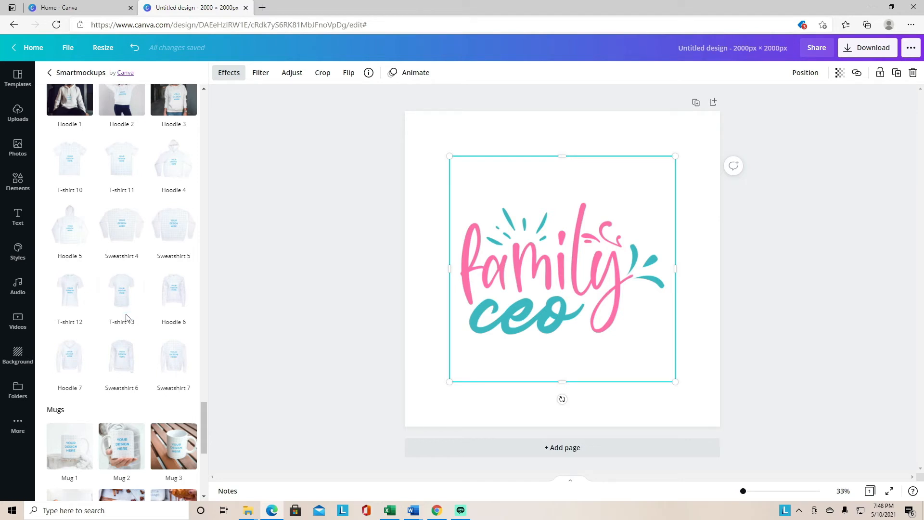
pyautogui.scroll(3, 127, 310)
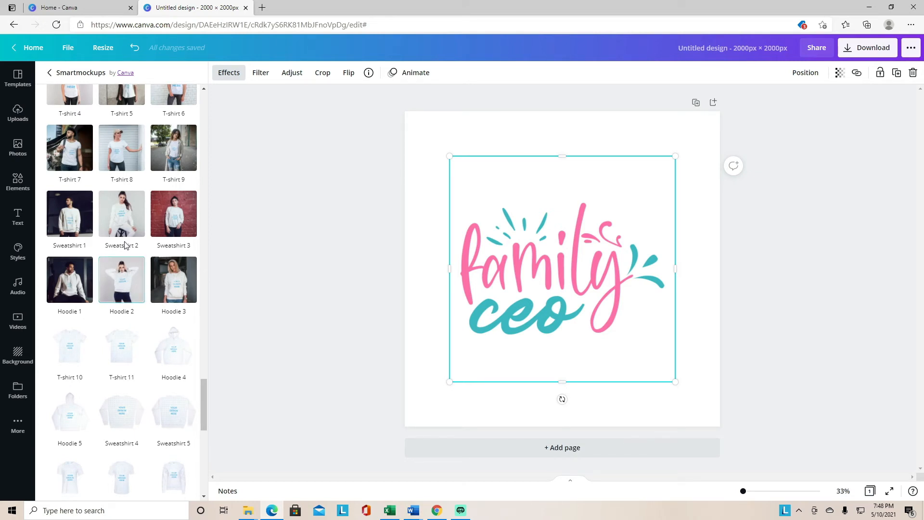
# Step: Try the Sweatshirt 2 mockup and switch the "family ceo" graphic to the Frame 3 mockup from Frames & posters
pyautogui.click(129, 215)
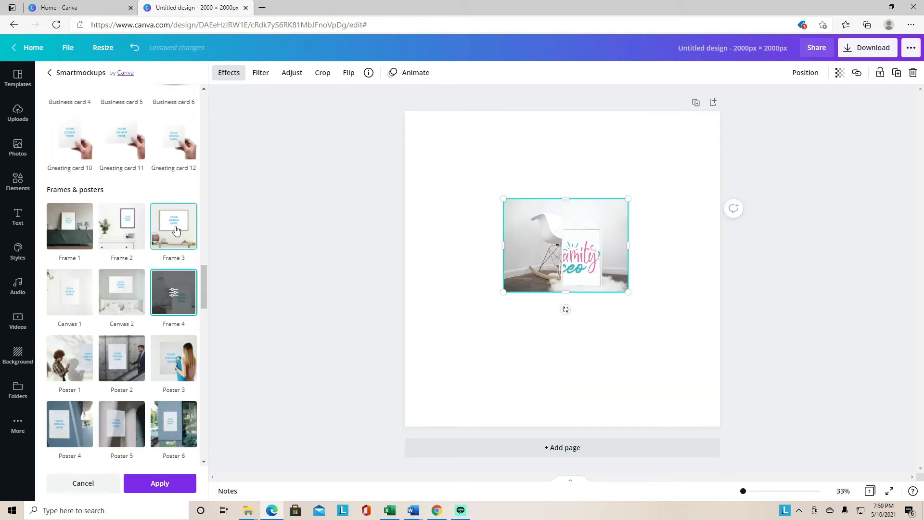
pyautogui.click(175, 226)
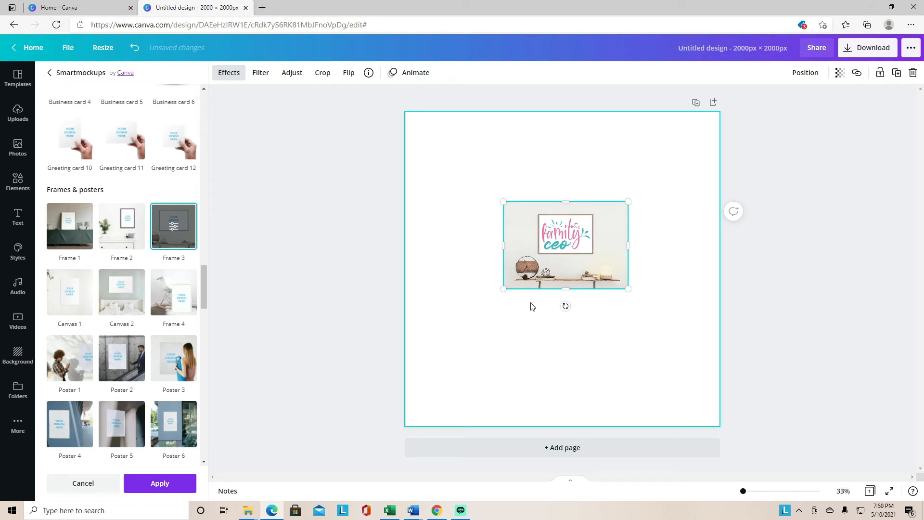
pyautogui.click(494, 333)
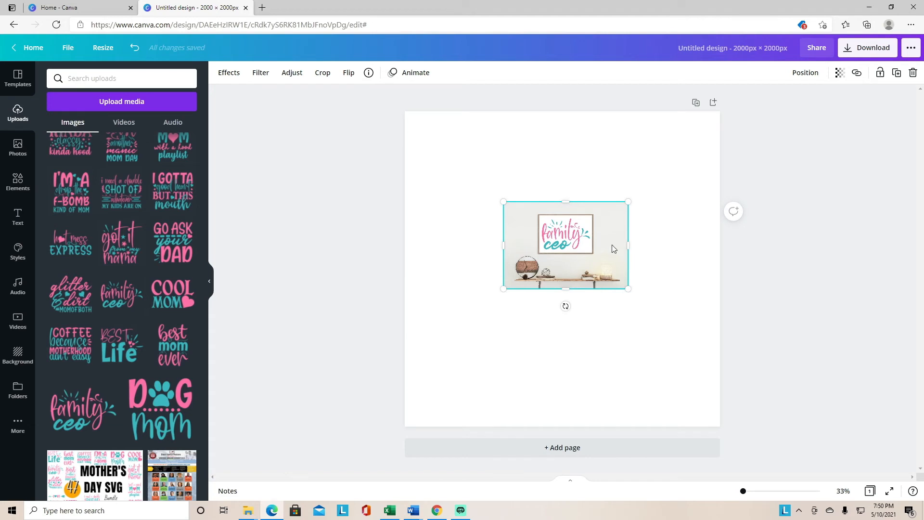
# Step: Enlarge the framed "family ceo" mockup from the page's upper-left corner and extend it down to the page's lower edge
pyautogui.click(228, 77)
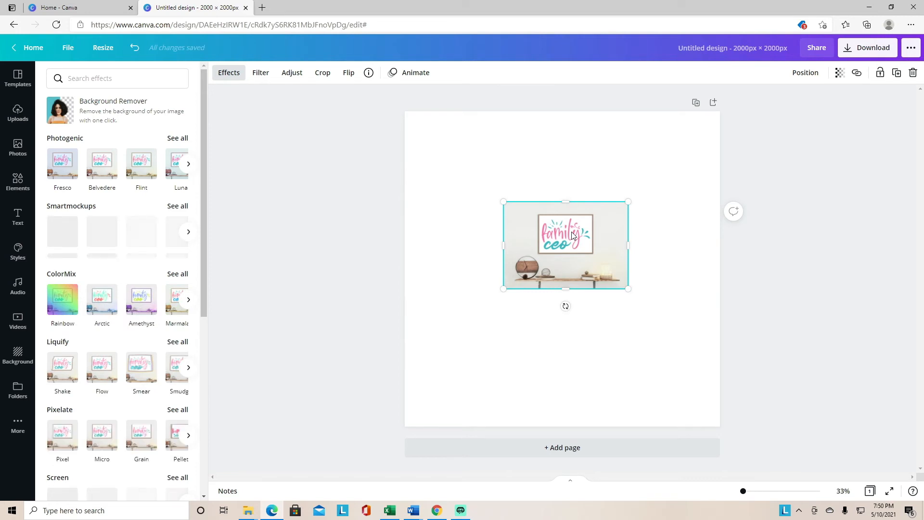
pyautogui.moveTo(628, 289); pyautogui.dragTo(751, 375)
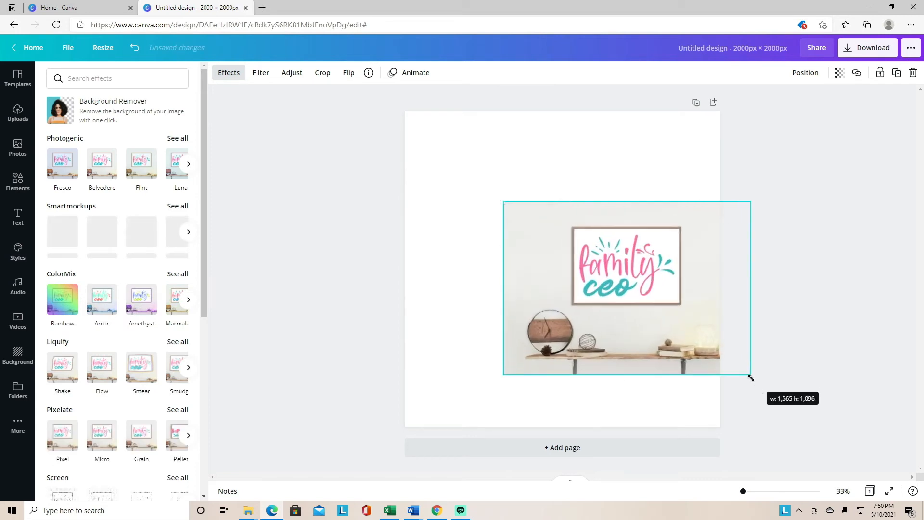
pyautogui.moveTo(507, 198); pyautogui.dragTo(373, 177)
pyautogui.moveTo(577, 131); pyautogui.dragTo(579, 109)
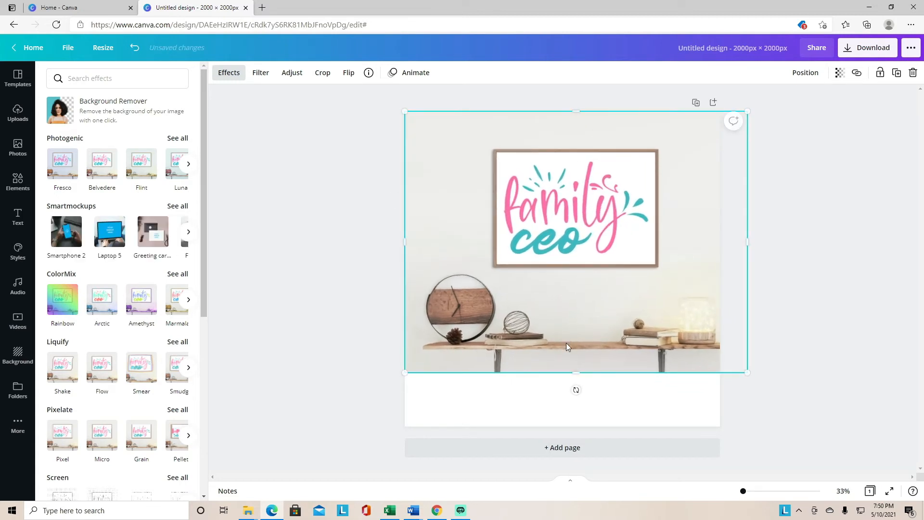
pyautogui.moveTo(579, 373); pyautogui.dragTo(576, 438)
pyautogui.moveTo(586, 399); pyautogui.dragTo(614, 439)
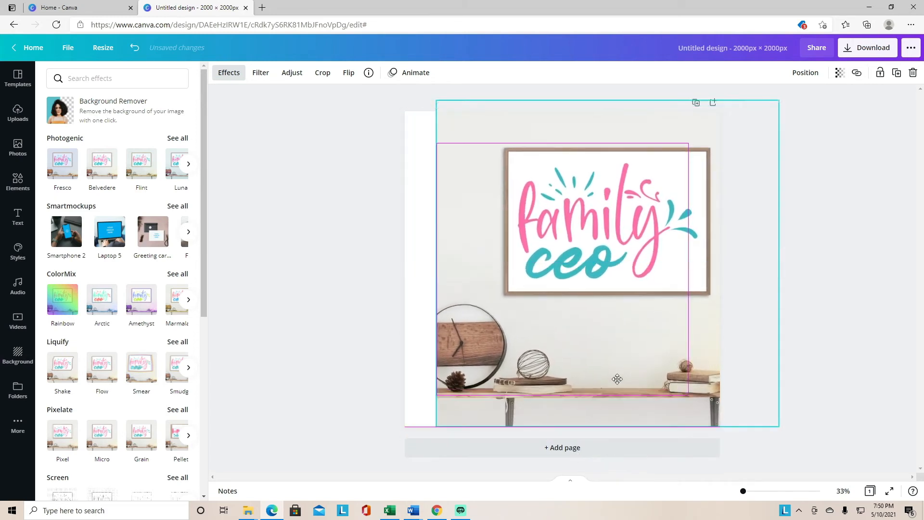
# Step: Shrink and reposition the framed mockup and adjust its side edges so it spans the full page width
pyautogui.moveTo(435, 418); pyautogui.dragTo(489, 392)
pyautogui.moveTo(549, 324); pyautogui.dragTo(482, 360)
pyautogui.moveTo(710, 416); pyautogui.dragTo(689, 395)
pyautogui.moveTo(693, 266); pyautogui.dragTo(710, 264)
pyautogui.moveTo(412, 265); pyautogui.dragTo(404, 266)
pyautogui.moveTo(481, 267); pyautogui.dragTo(486, 267)
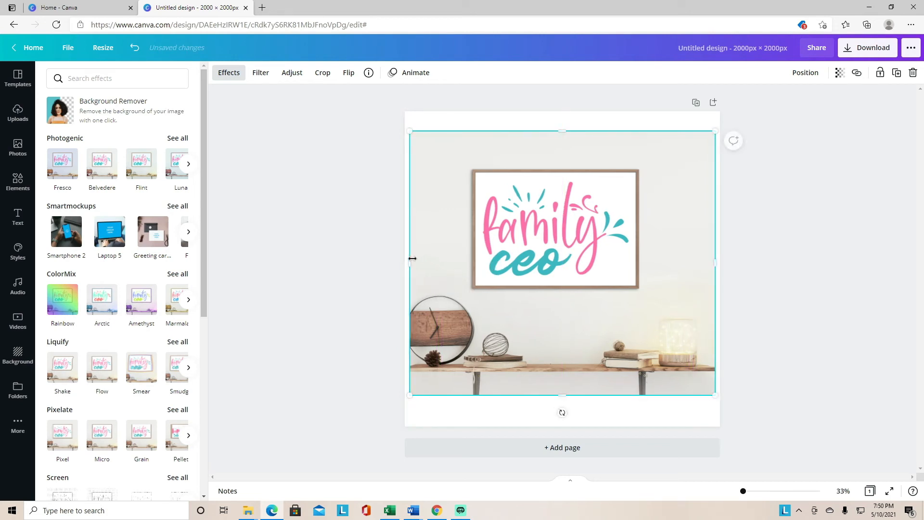
pyautogui.moveTo(408, 262); pyautogui.dragTo(404, 263)
pyautogui.moveTo(473, 266); pyautogui.dragTo(478, 262)
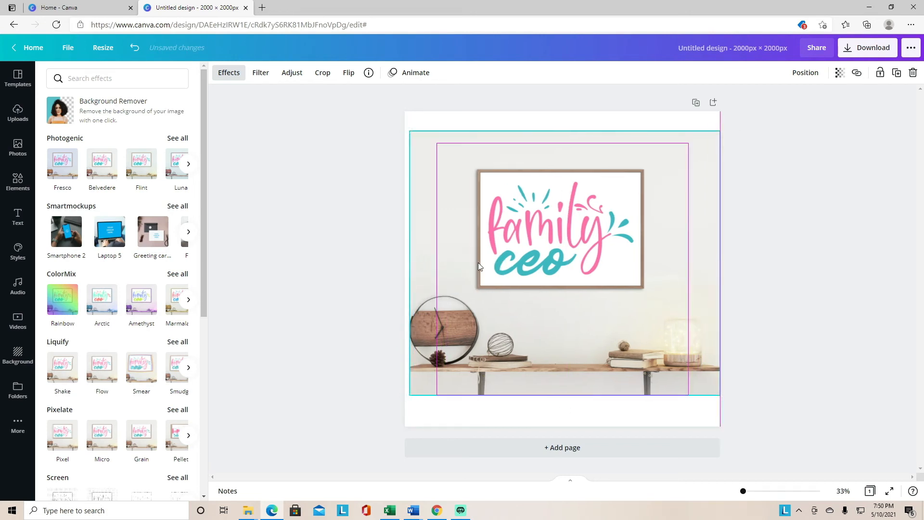
pyautogui.moveTo(408, 262); pyautogui.dragTo(404, 262)
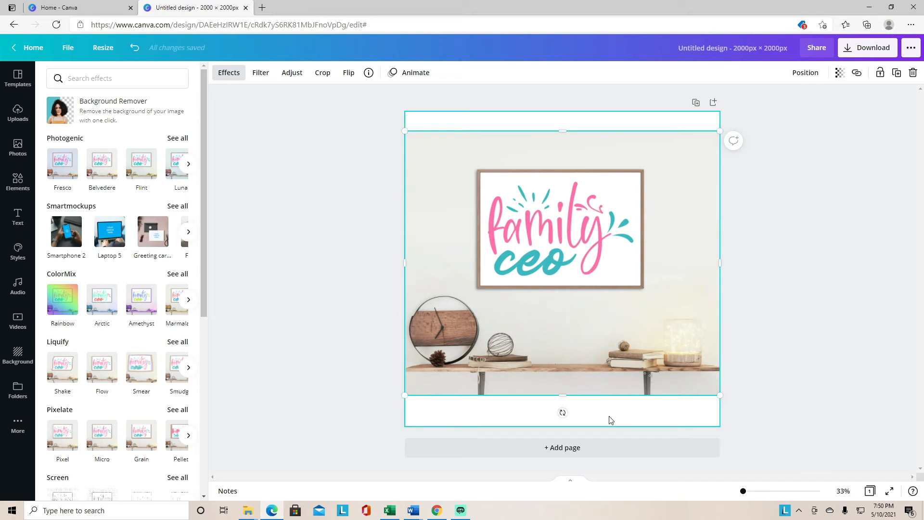
pyautogui.click(609, 418)
pyautogui.click(898, 320)
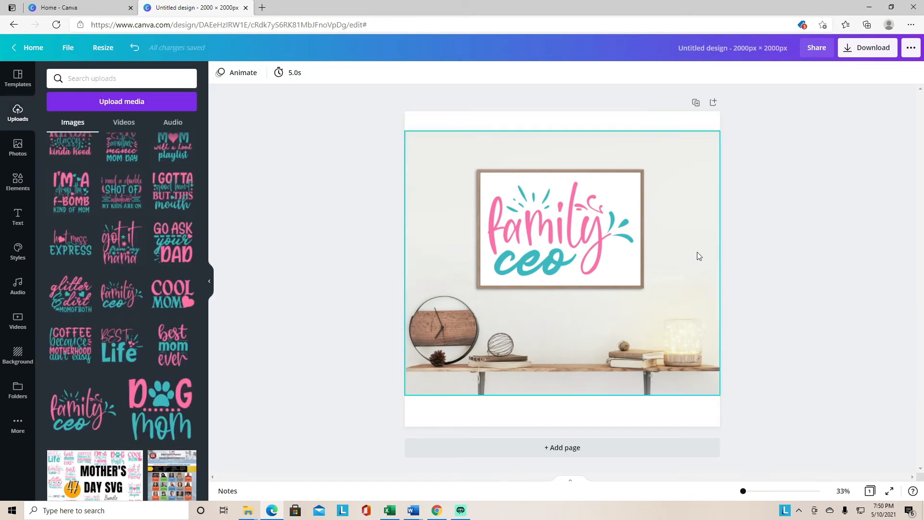
pyautogui.click(510, 420)
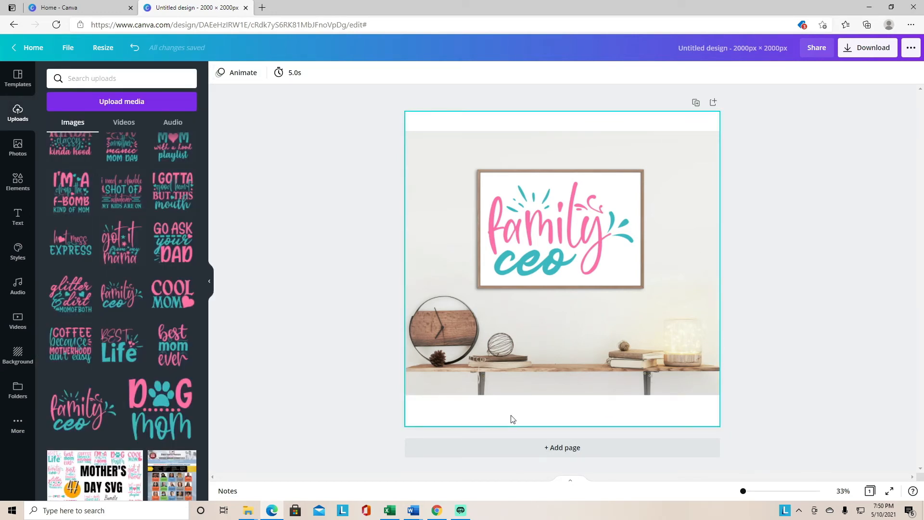
pyautogui.click(512, 418)
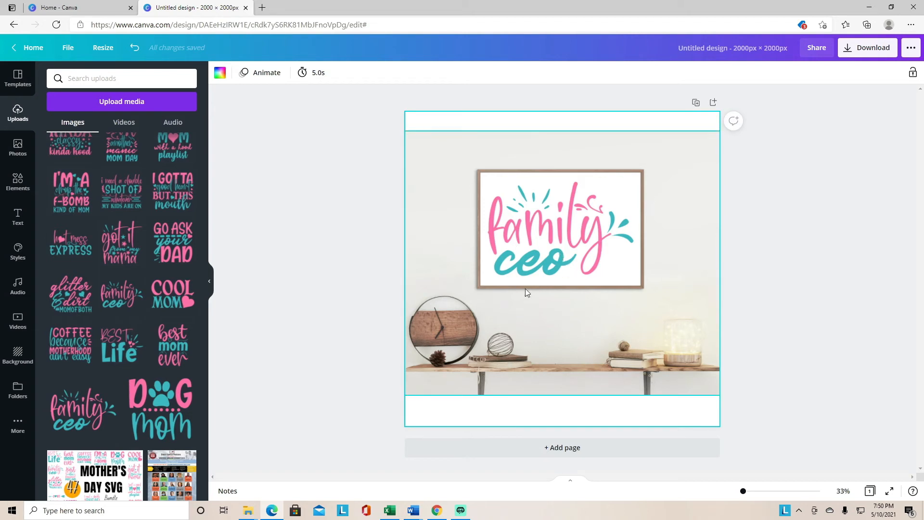
# Step: Download the design as a PNG with a transparent background and open the downloaded image
pyautogui.click(848, 49)
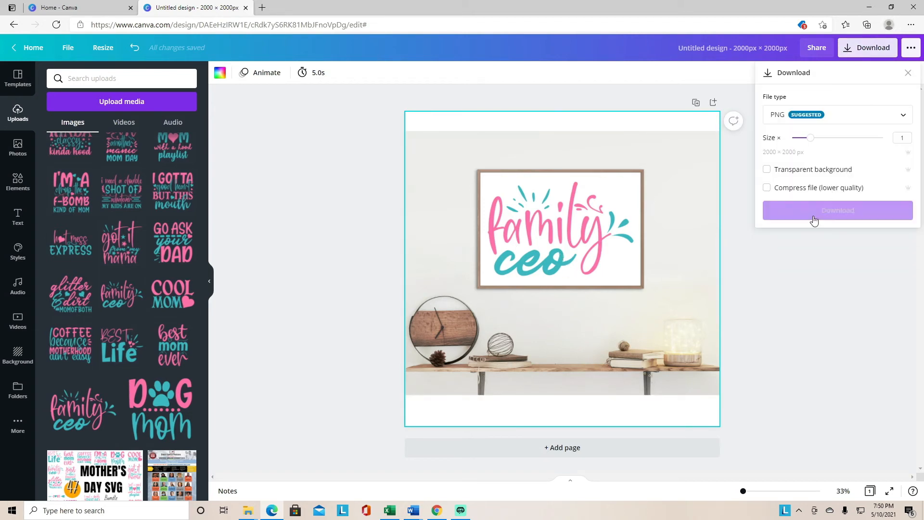
pyautogui.click(773, 173)
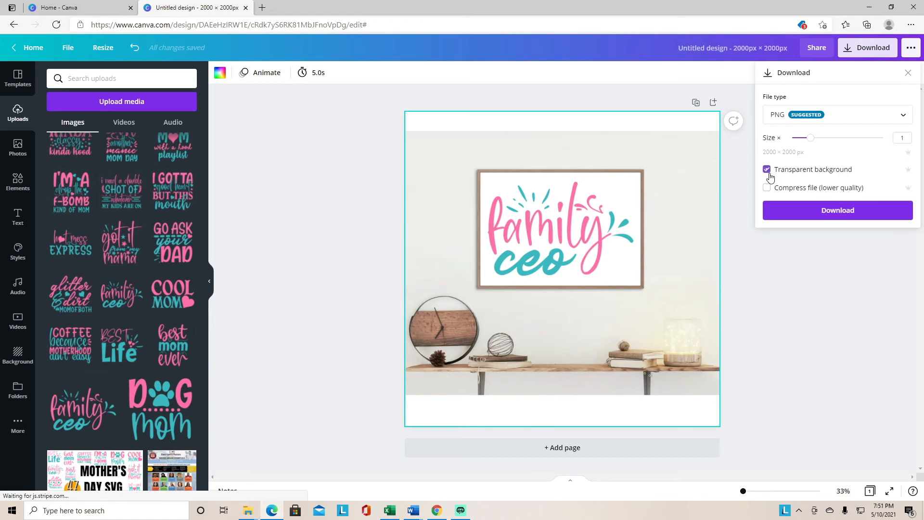
pyautogui.click(793, 214)
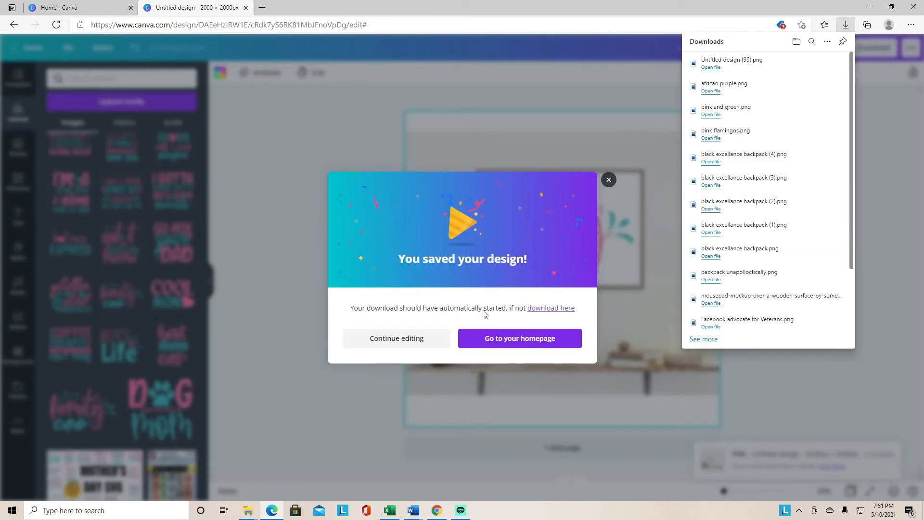
pyautogui.click(710, 68)
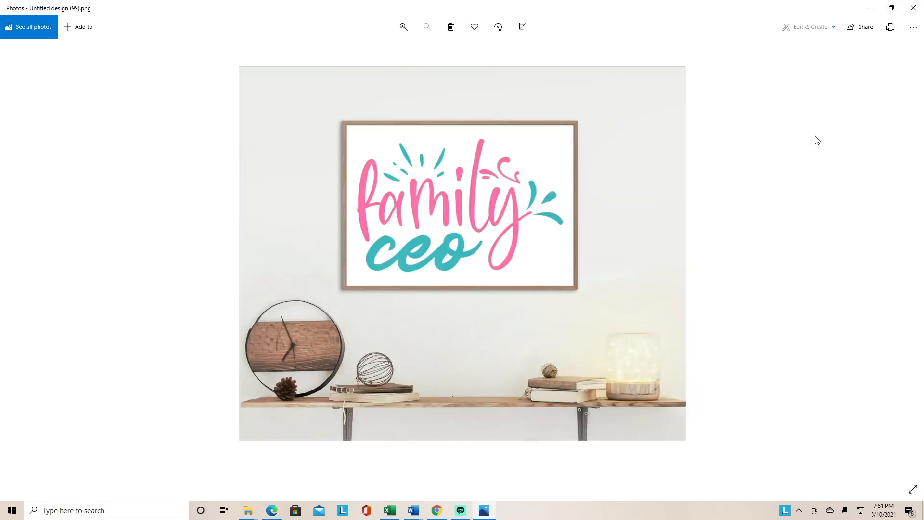